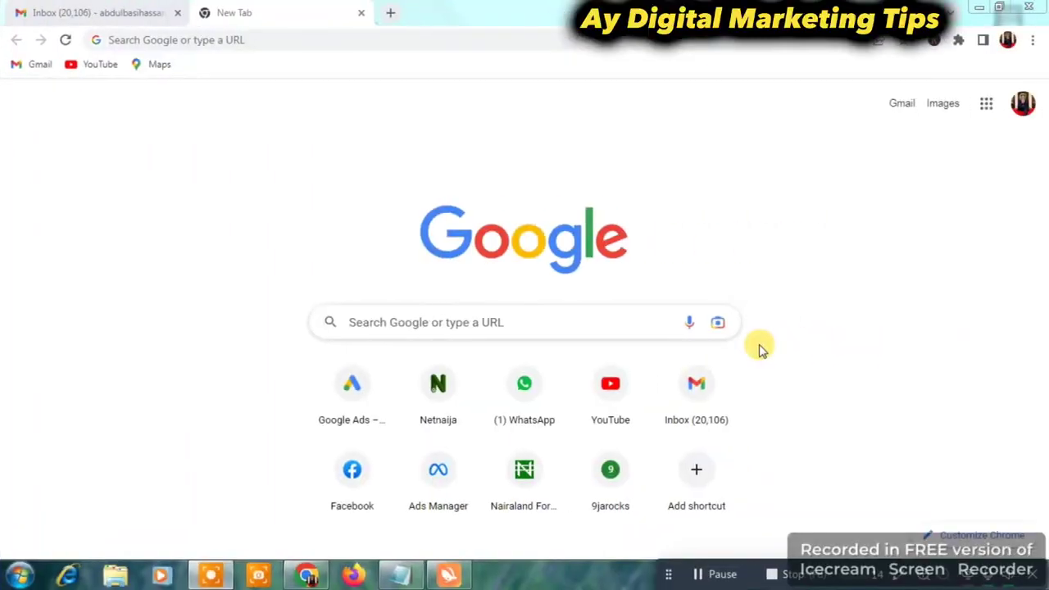
# Search Google for 'turbo vpn' from the address bar, fixing the typos first
pyautogui.click(303, 34)
pyautogui.write('vpn')
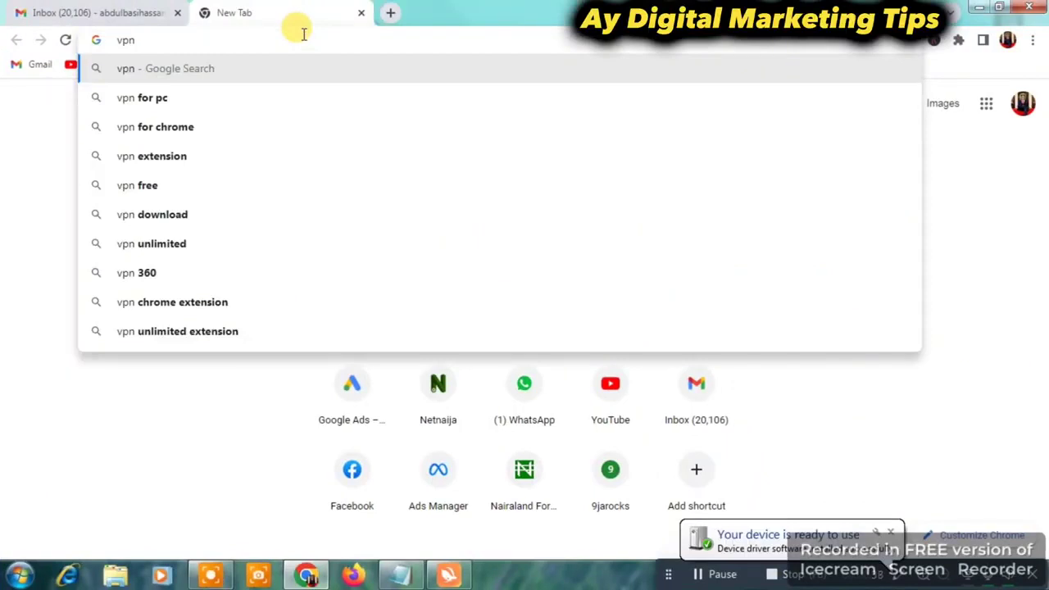
pyautogui.press('BackSpace')
pyautogui.press('BackSpace')
pyautogui.press('BackSpace')
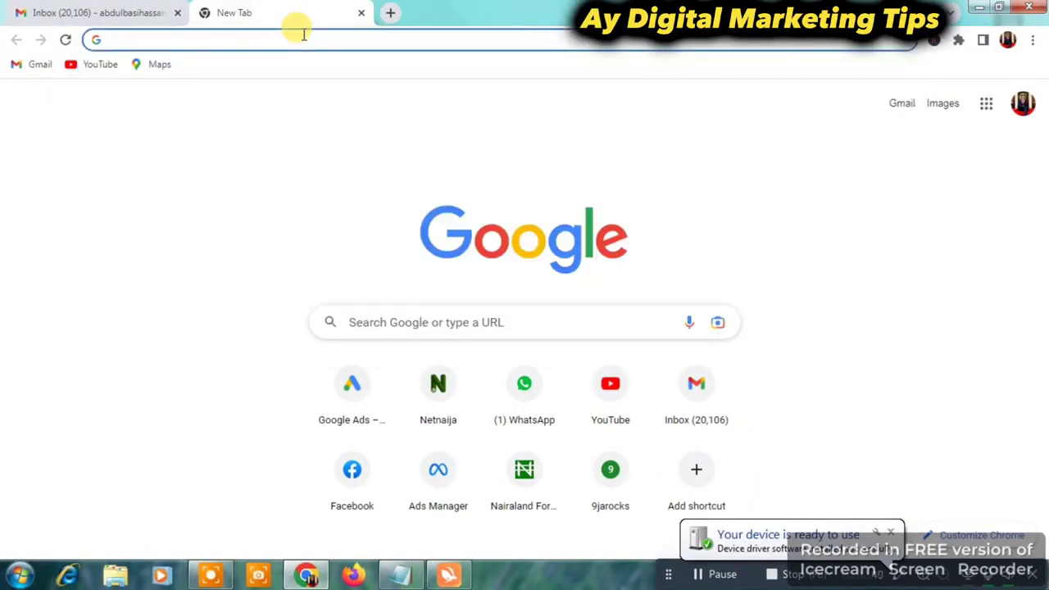
pyautogui.write('turbo')
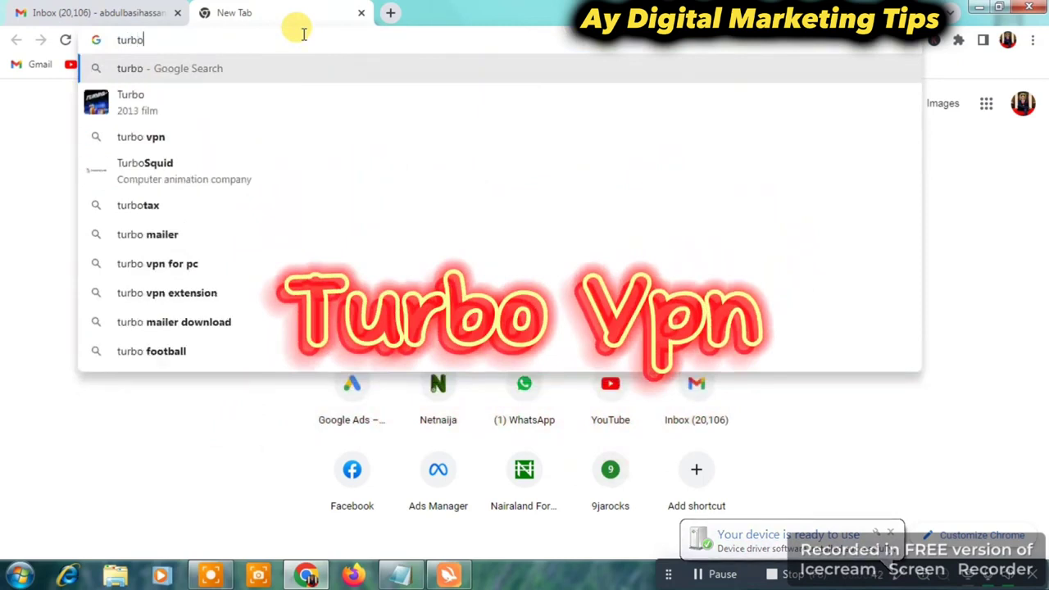
pyautogui.write(' v[p')
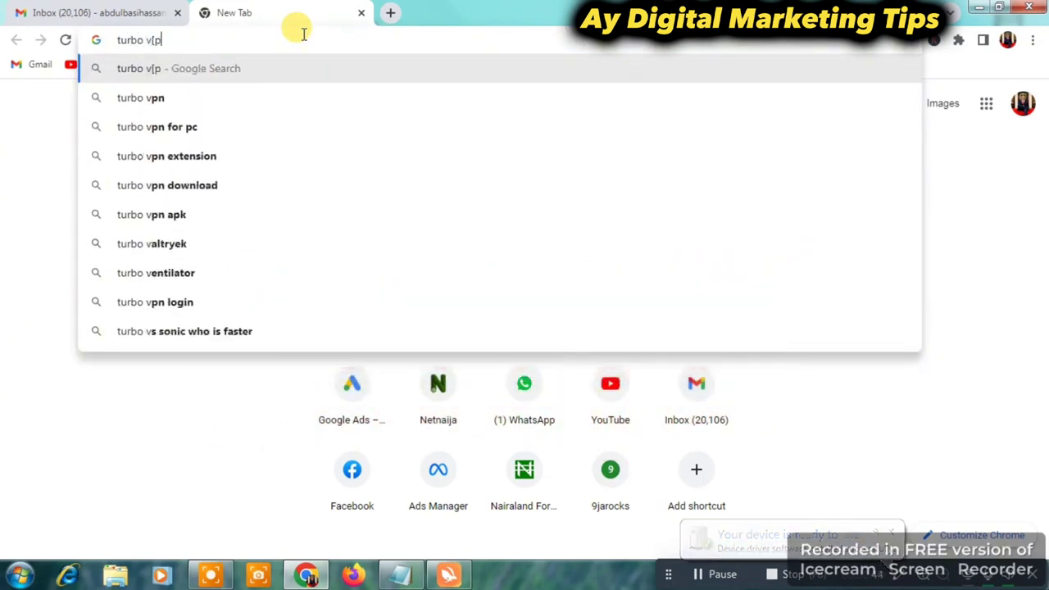
pyautogui.press('BackSpace')
pyautogui.press('BackSpace')
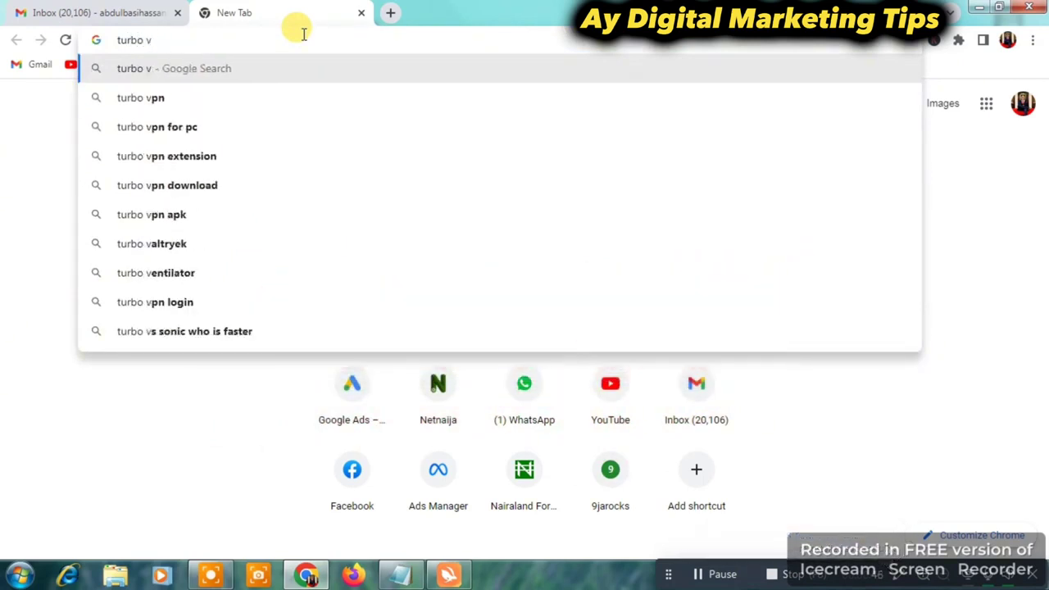
pyautogui.write('pn')
pyautogui.press('Return')
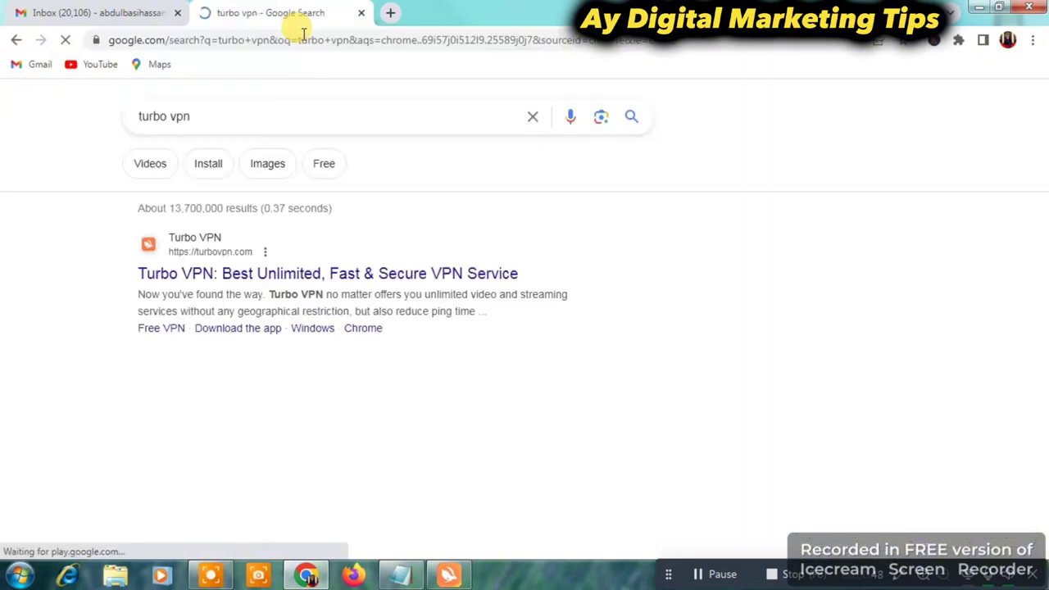
# Open turbovpn.com, dismiss the 69% OFF popup, and go to the Free VPN download page
pyautogui.click(292, 274)
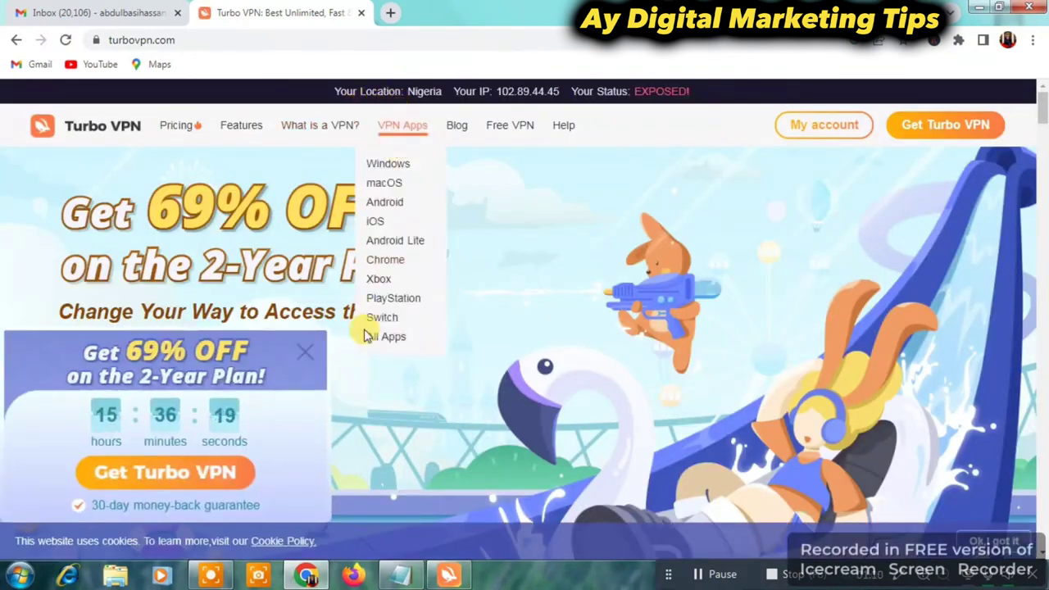
pyautogui.click(302, 353)
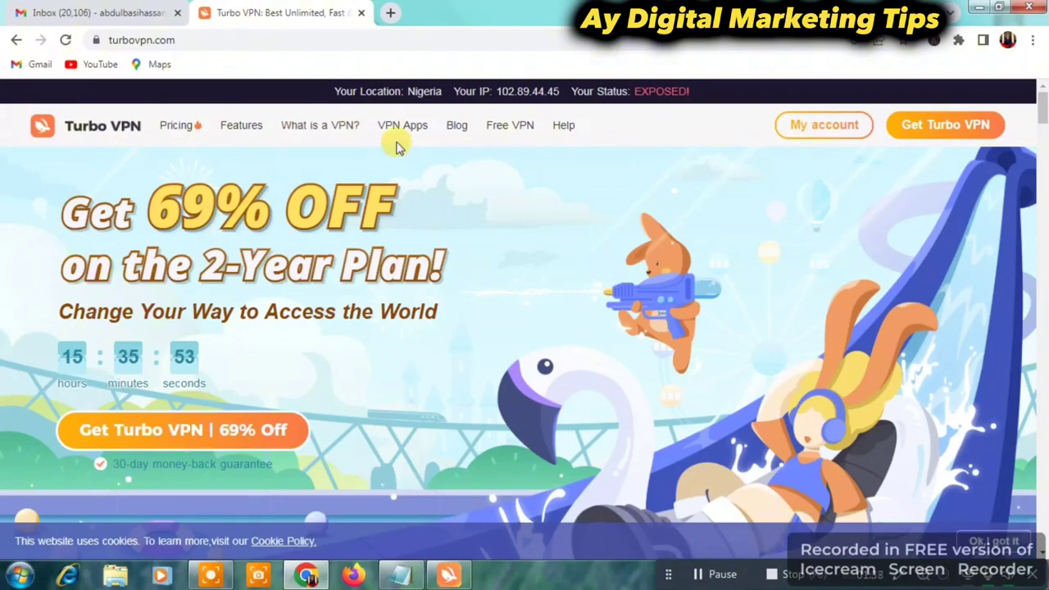
pyautogui.click(513, 127)
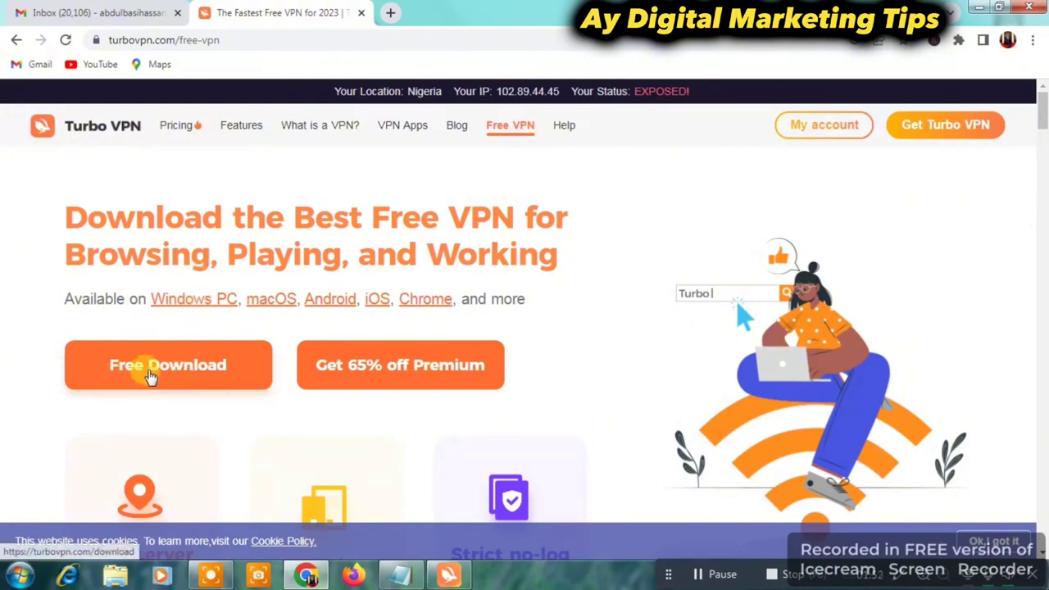
pyautogui.click(151, 375)
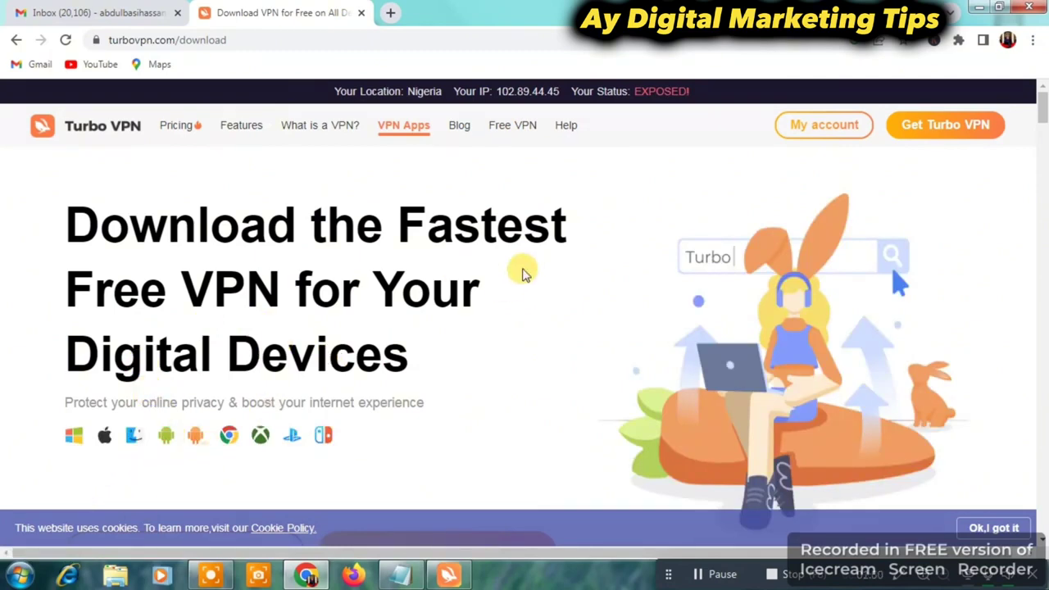
# Download the Windows PC installer TurboVPN_setup (1).exe and launch it
pyautogui.moveTo(1043, 105); pyautogui.dragTo(1042, 125)
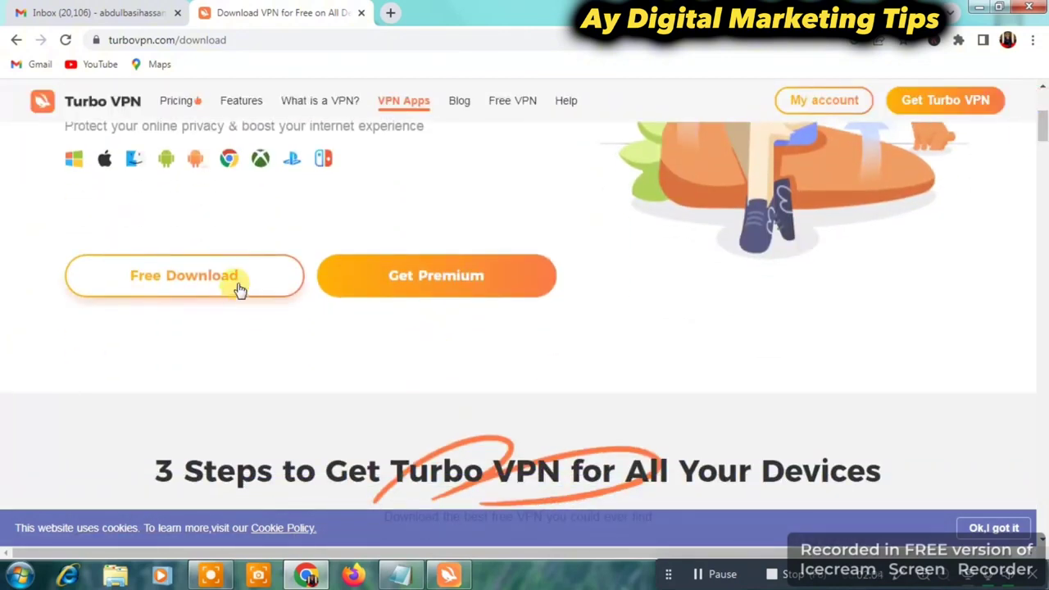
pyautogui.scroll(-10, 237, 286)
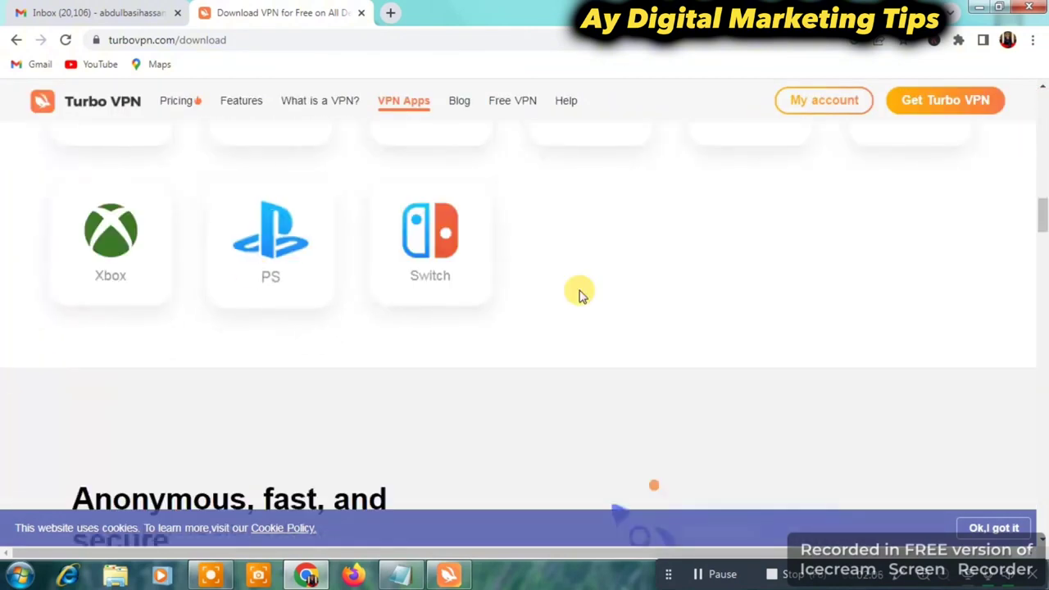
pyautogui.moveTo(1040, 215); pyautogui.dragTo(1041, 197)
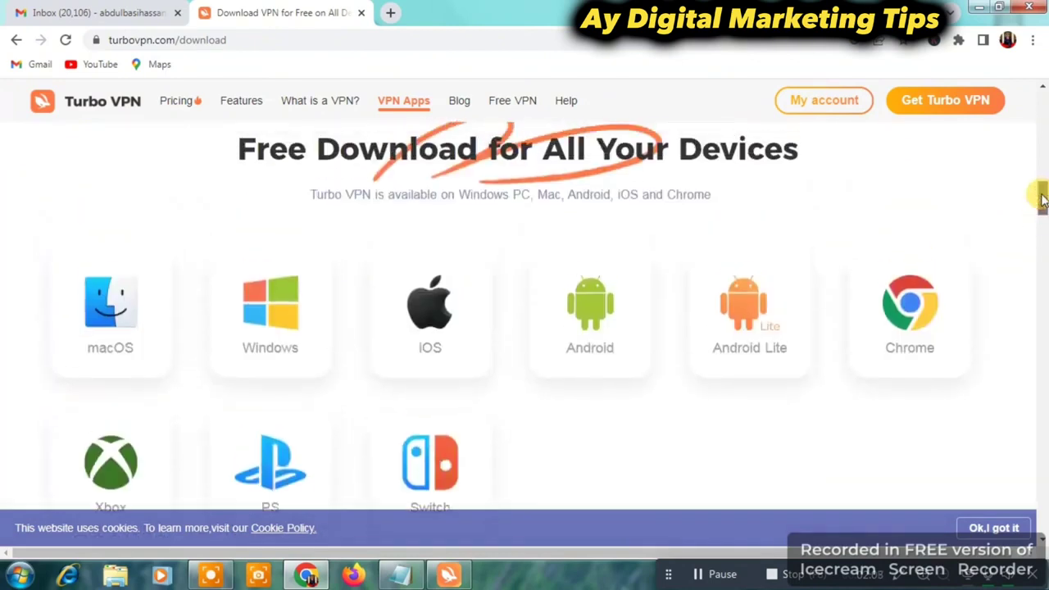
pyautogui.click(264, 325)
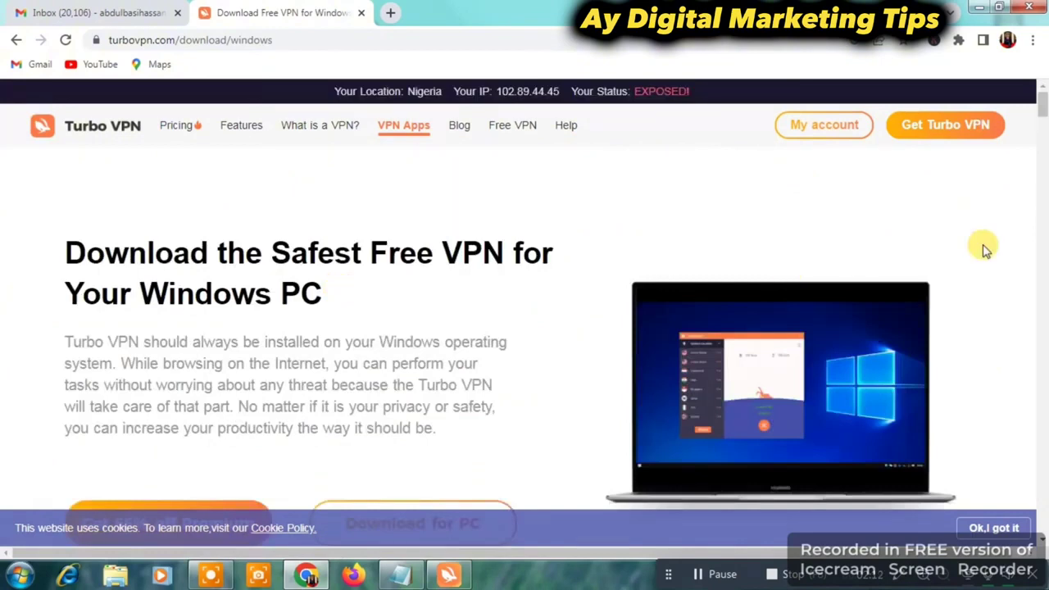
pyautogui.scroll(-1, 989, 225)
pyautogui.scroll(-1, 988, 226)
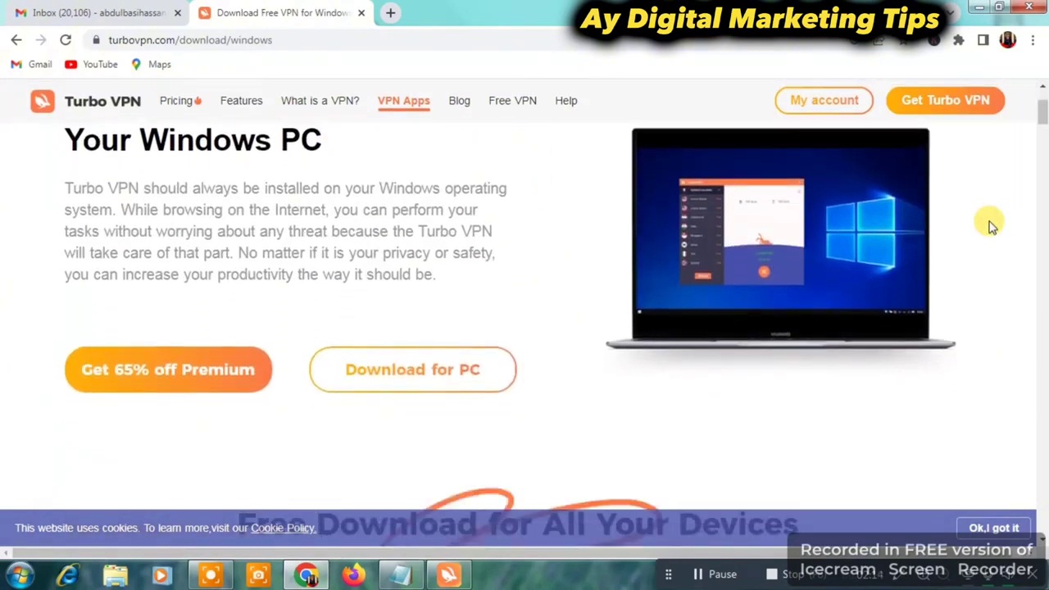
pyautogui.click(449, 378)
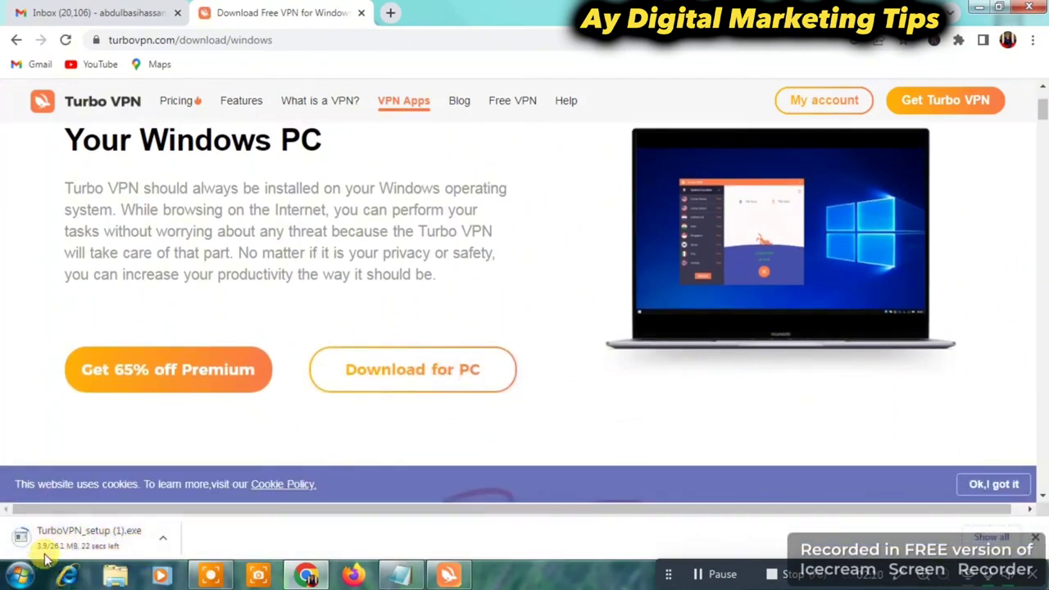
pyautogui.click(144, 541)
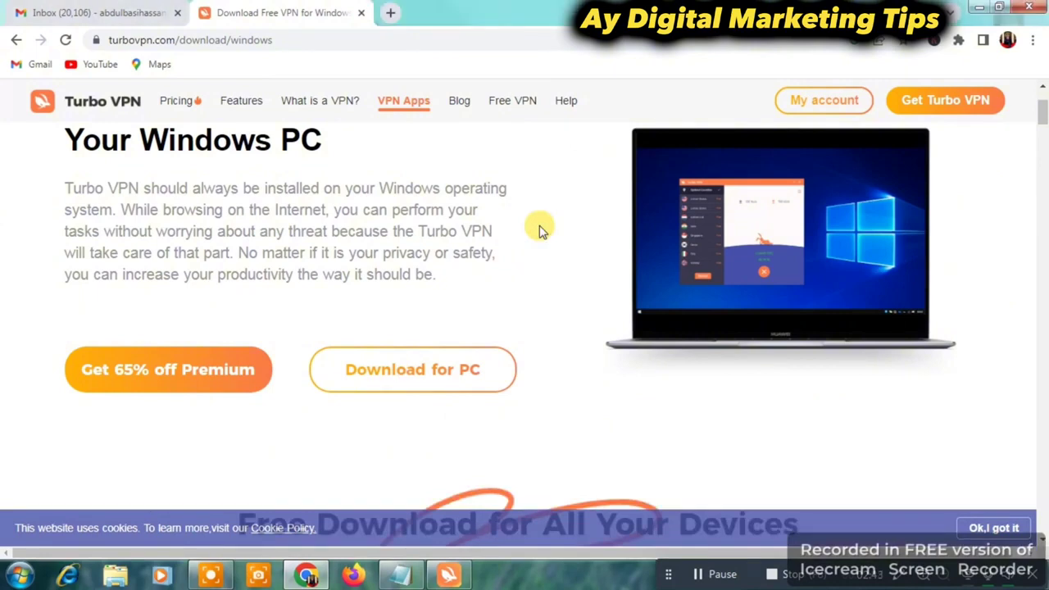
# Connect Turbo VPN to the free United States server and leave the Exclusive Discount page
pyautogui.click(449, 579)
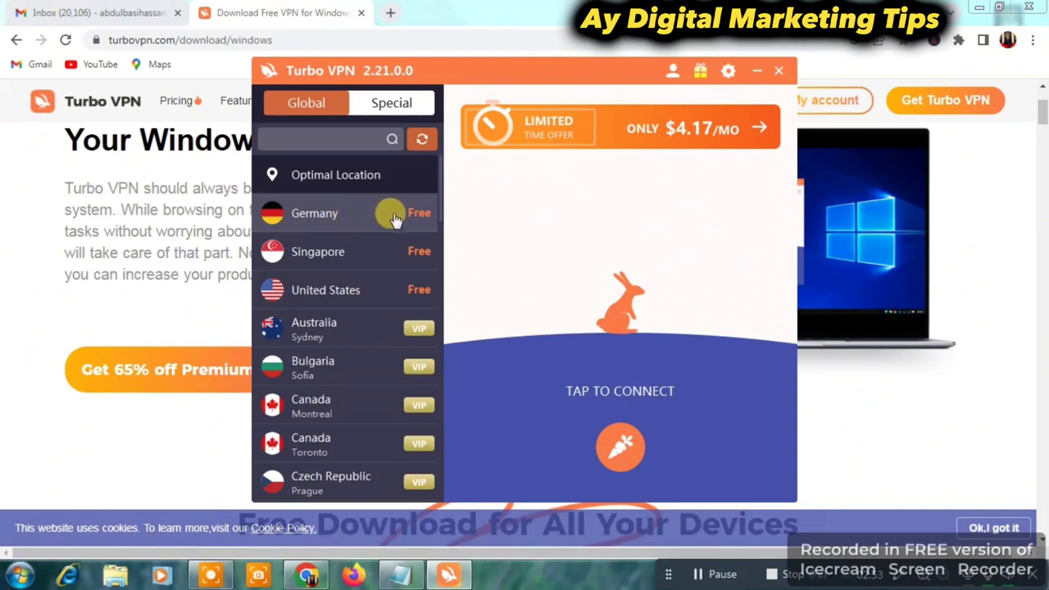
pyautogui.click(398, 289)
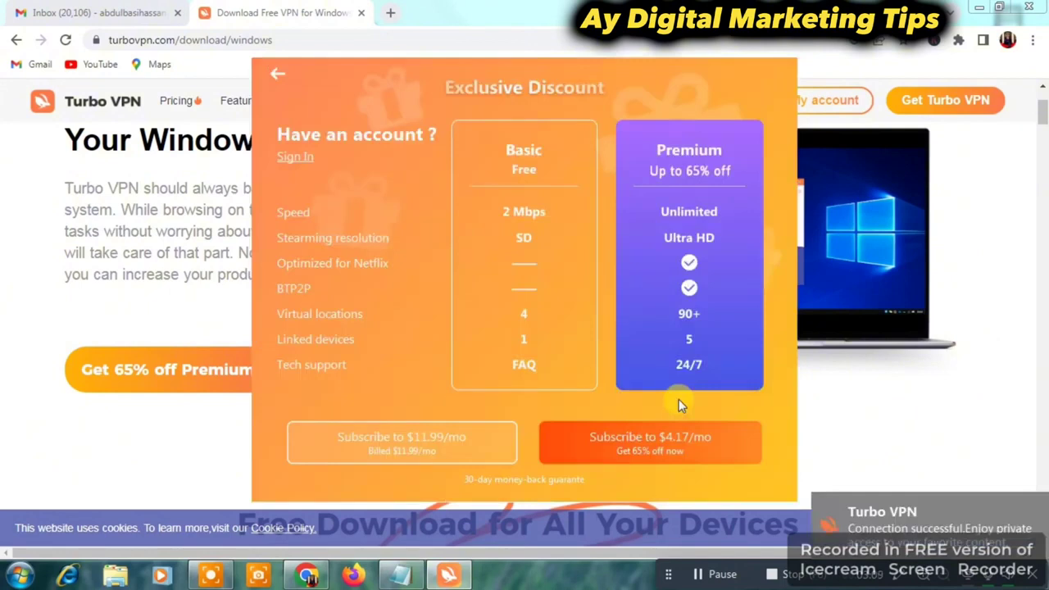
pyautogui.click(277, 74)
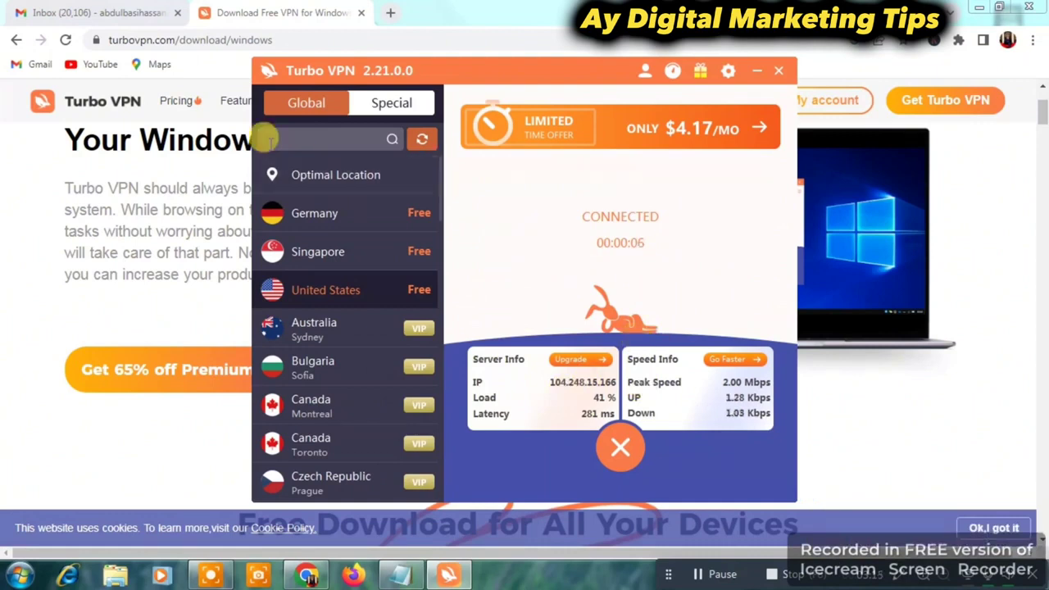
# Confirm on whatismyipaddress.com in a new tab that the IP is 104.248.15.166, then return to Turbo VPN
pyautogui.click(756, 71)
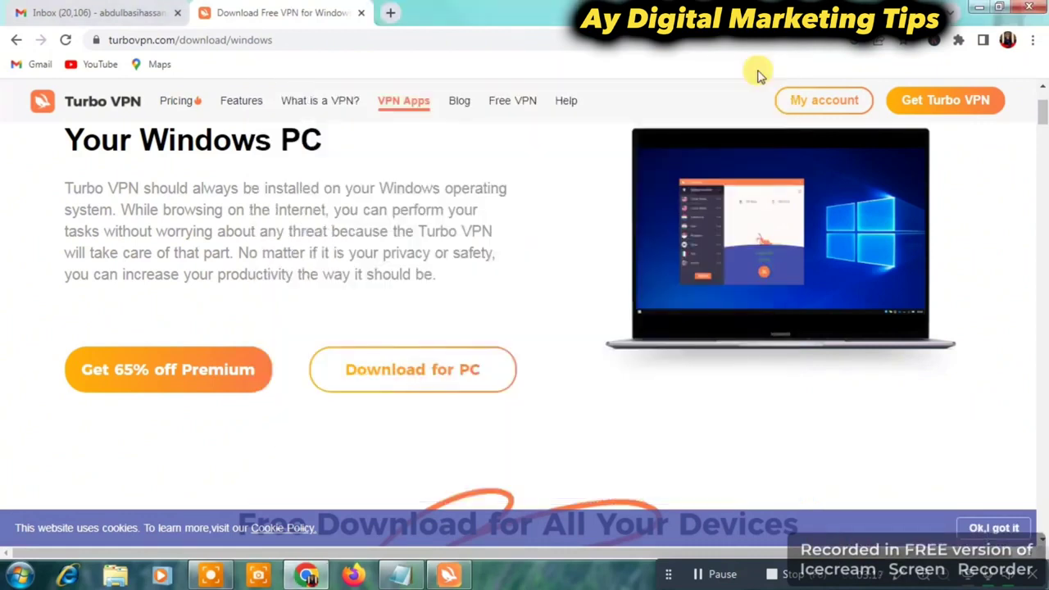
pyautogui.click(397, 13)
pyautogui.write('wha')
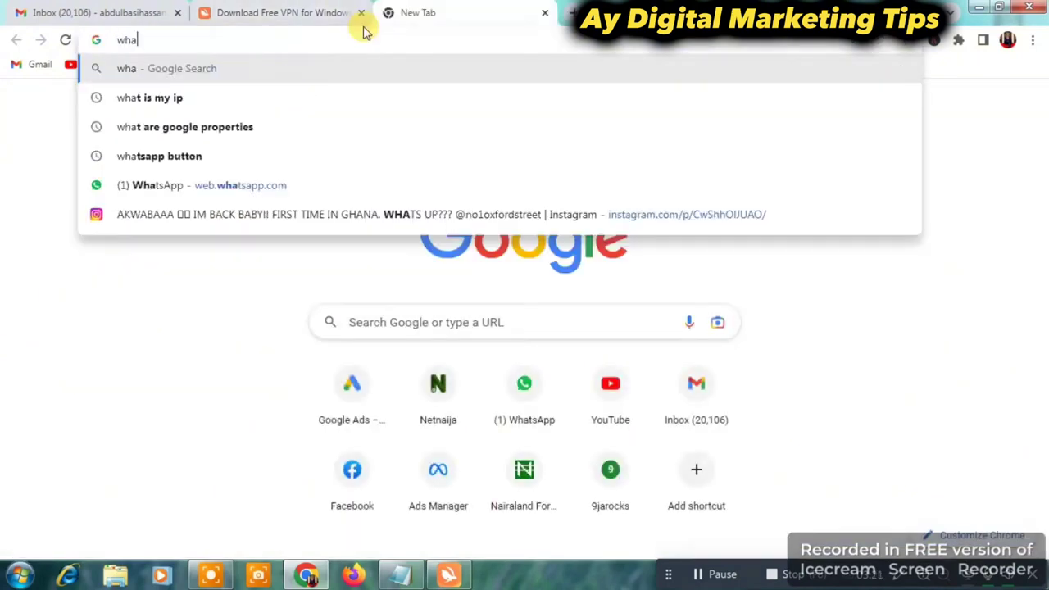
pyautogui.write('t is m')
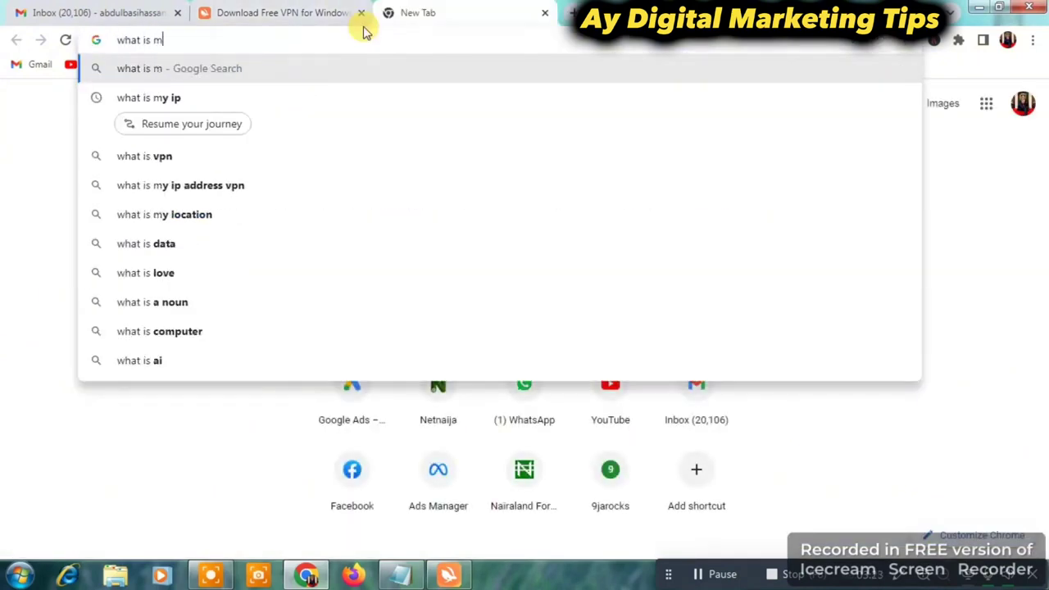
pyautogui.click(286, 114)
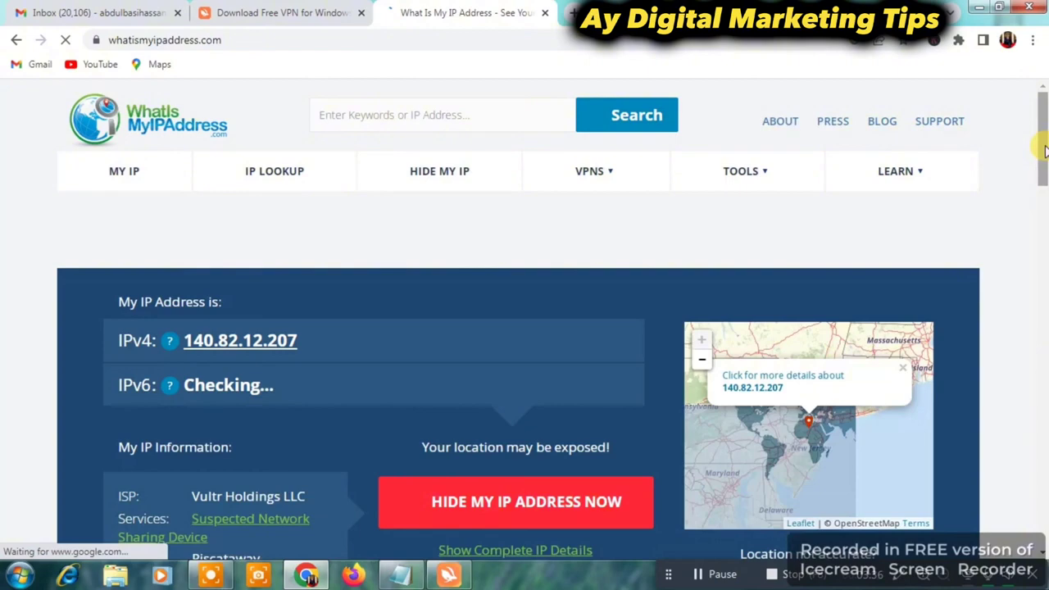
pyautogui.scroll(-2, 1045, 150)
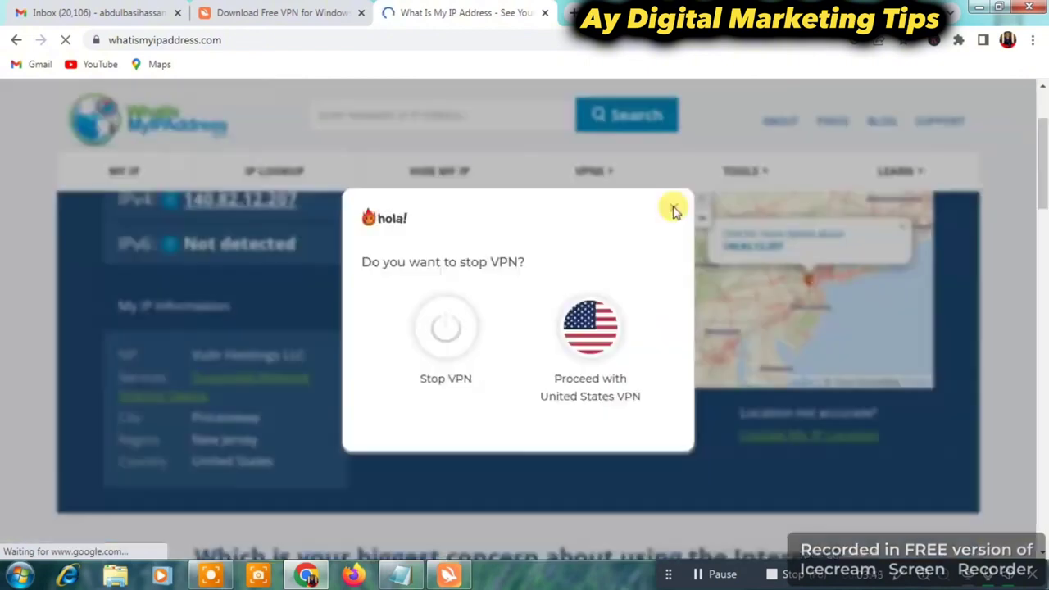
pyautogui.click(674, 210)
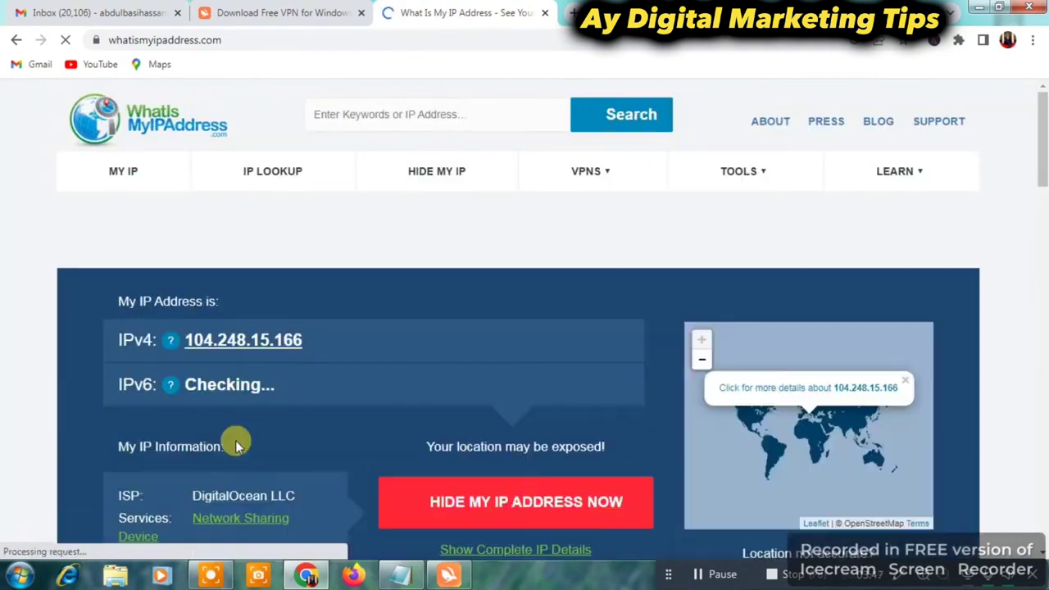
pyautogui.click(274, 11)
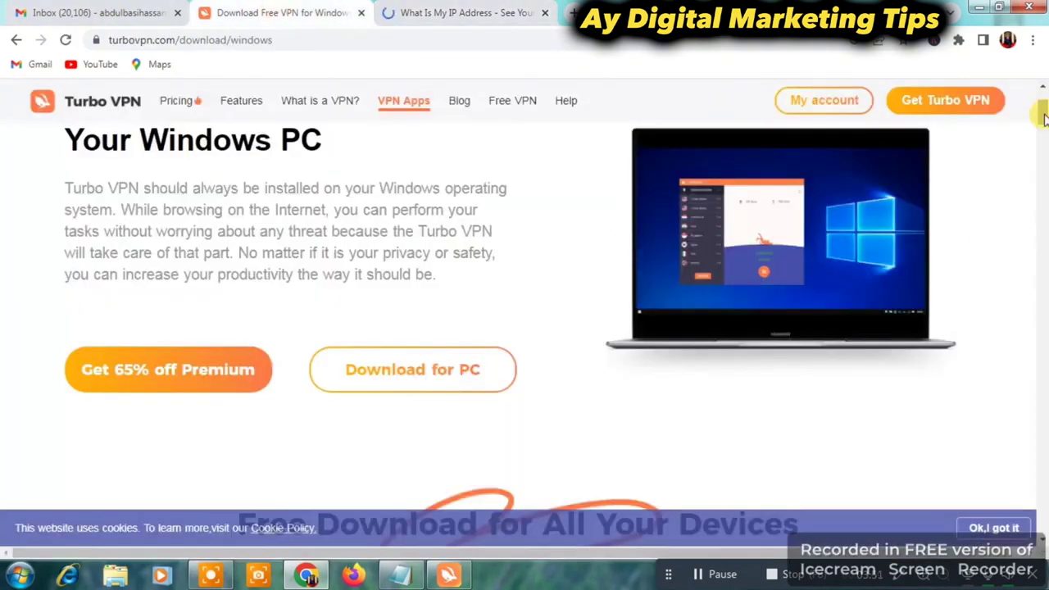
# Reload the Turbo VPN page to show United States and PROTECTED, then open Chrome's menu
pyautogui.moveTo(1043, 115); pyautogui.dragTo(1038, 106)
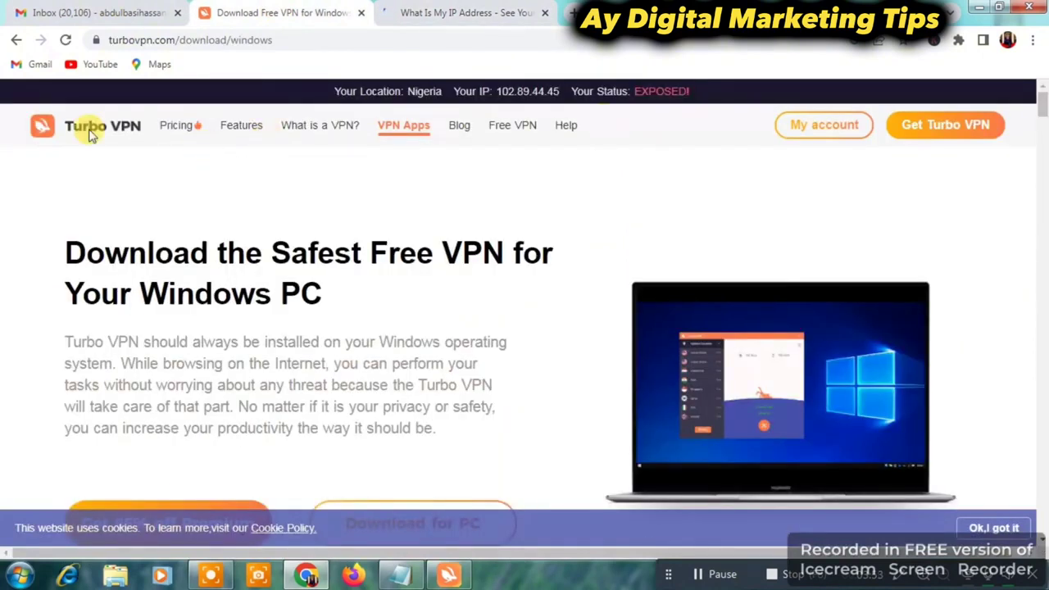
pyautogui.click(64, 40)
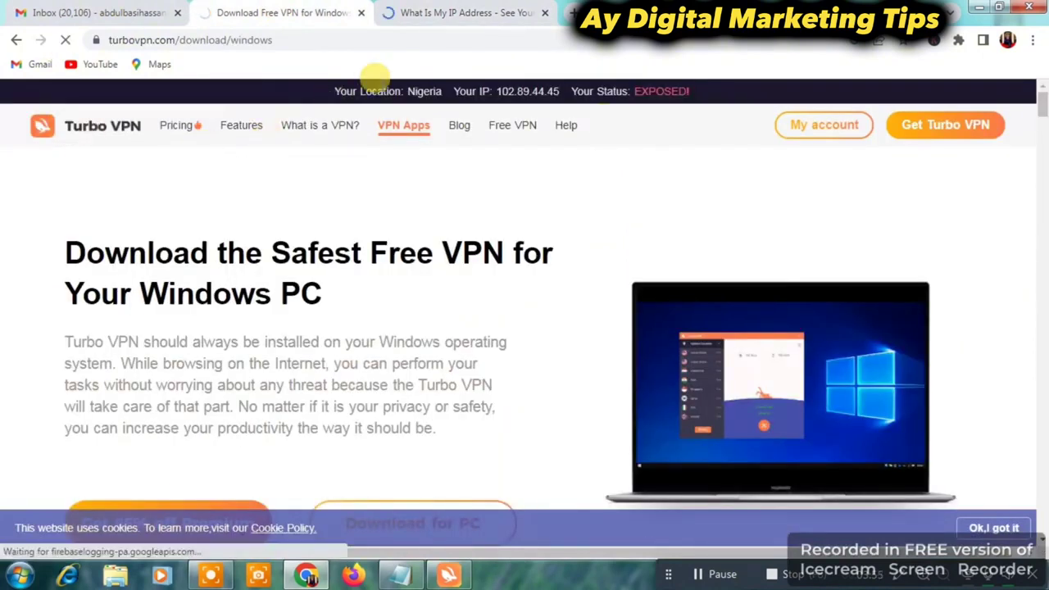
pyautogui.moveTo(566, 131)
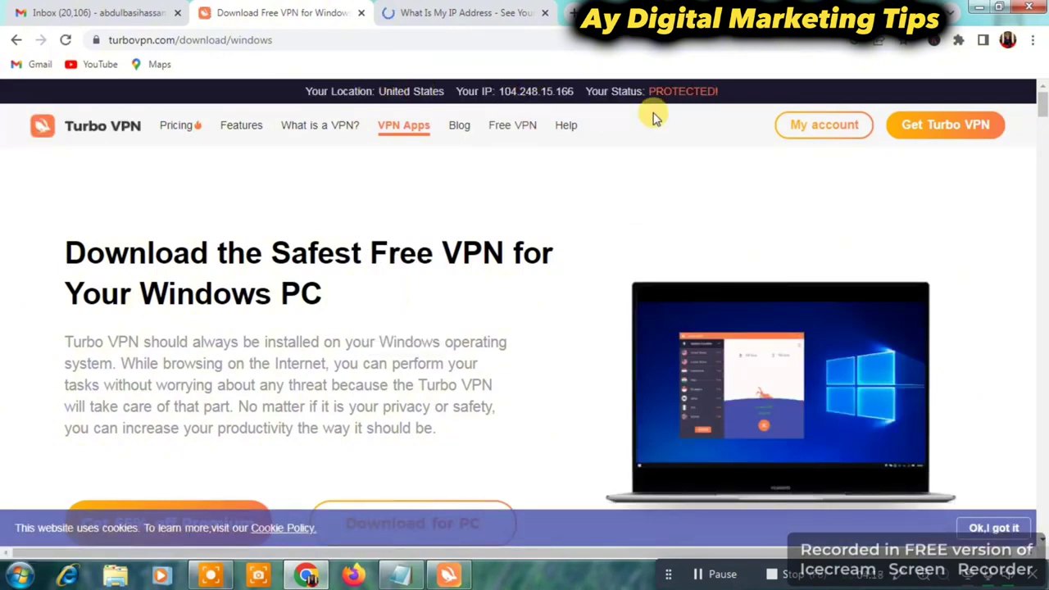
pyautogui.click(1033, 40)
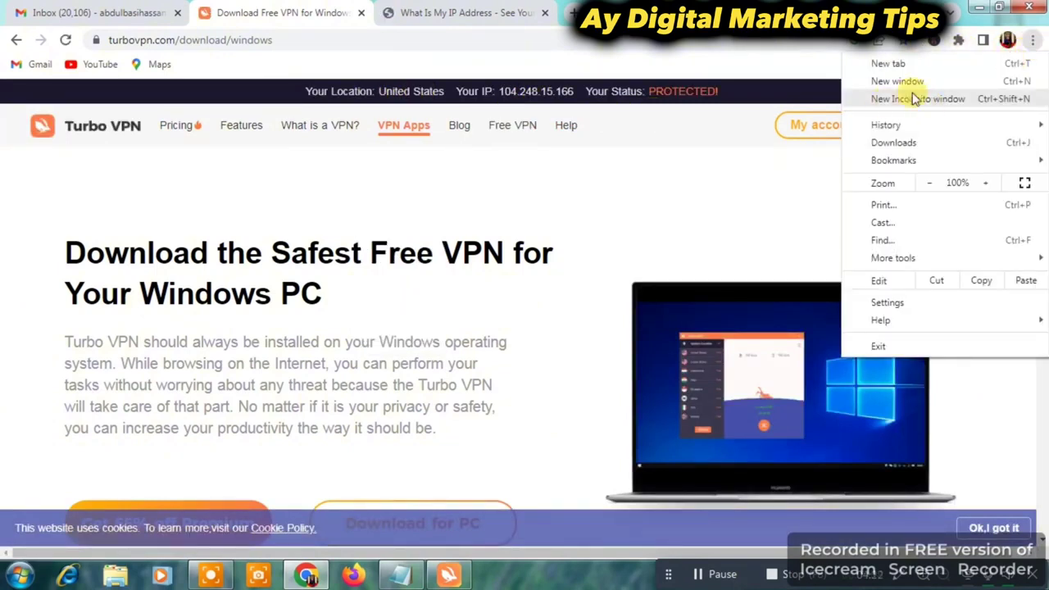
# Open a new incognito window and search Google for 'tiktok business'
pyautogui.click(946, 100)
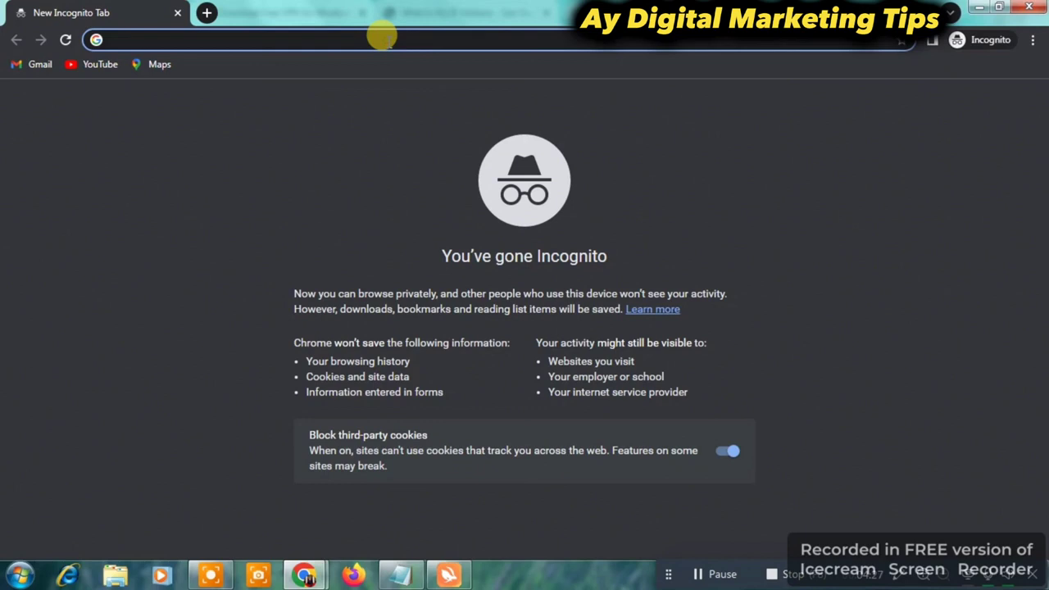
pyautogui.write('ti')
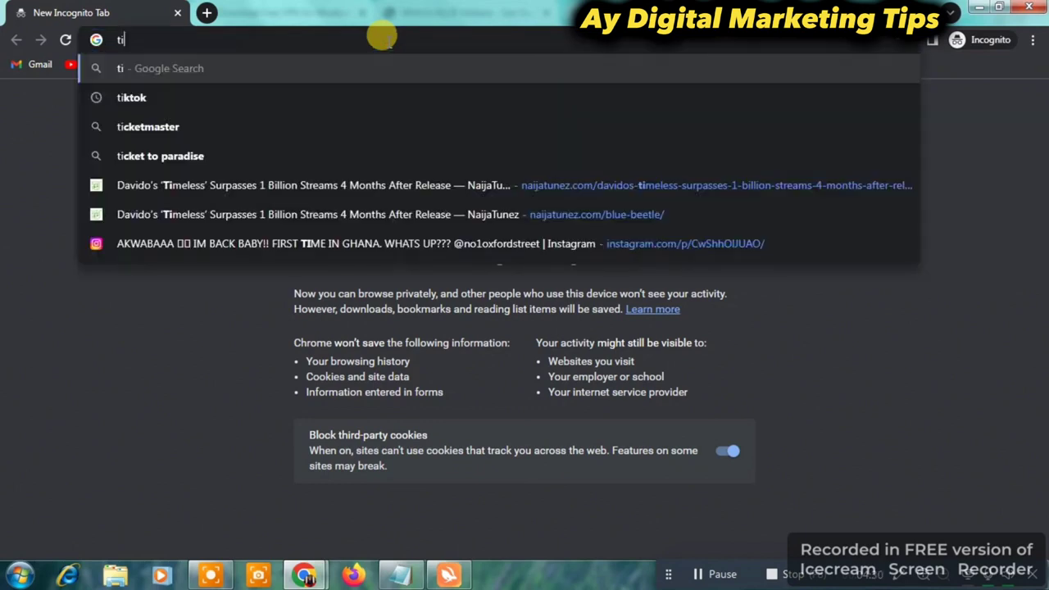
pyautogui.write('kt')
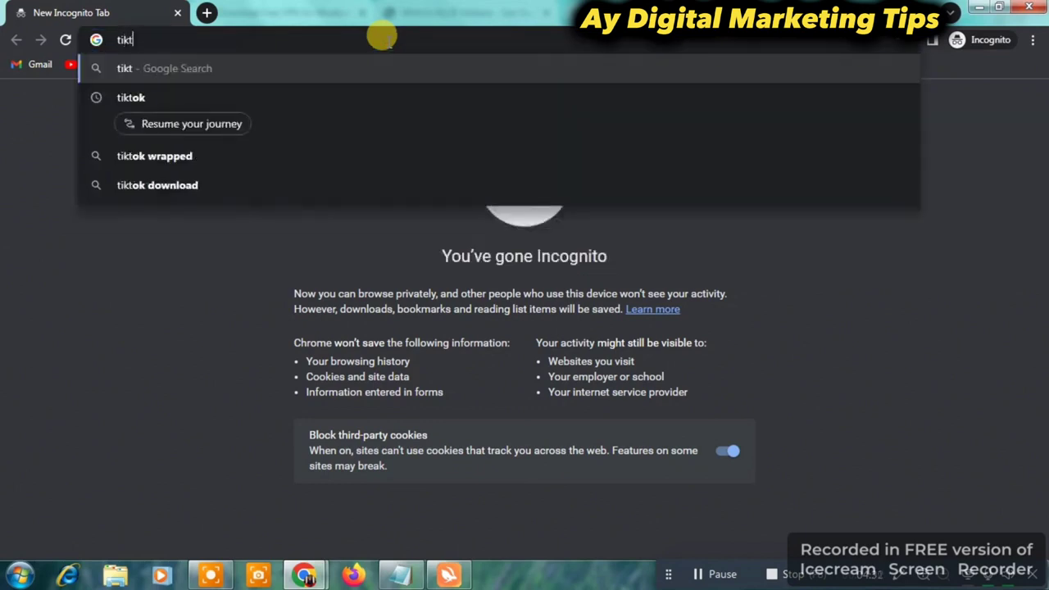
pyautogui.write('ok business')
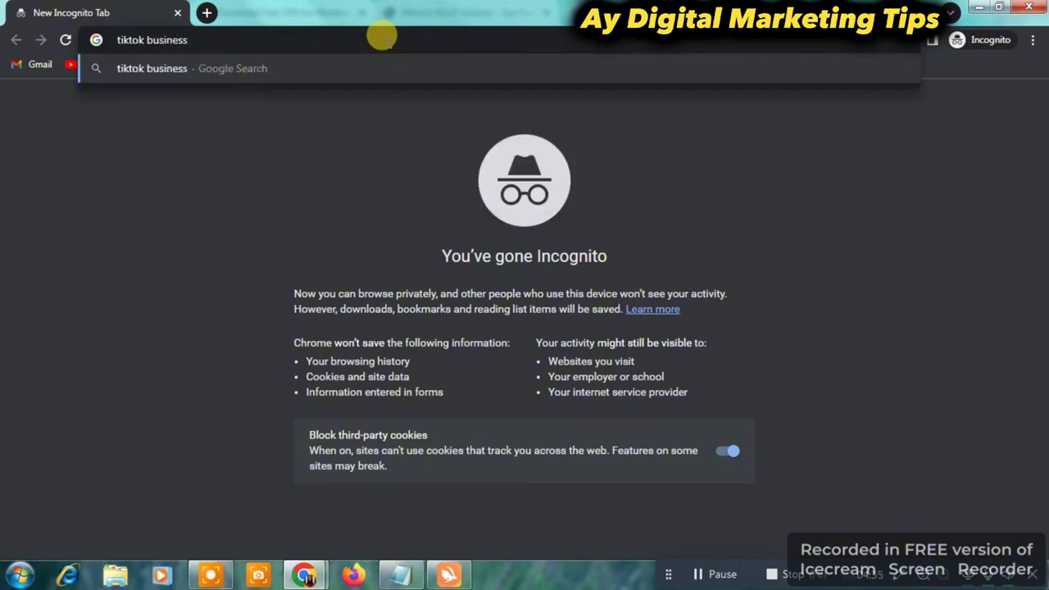
pyautogui.press('Return')
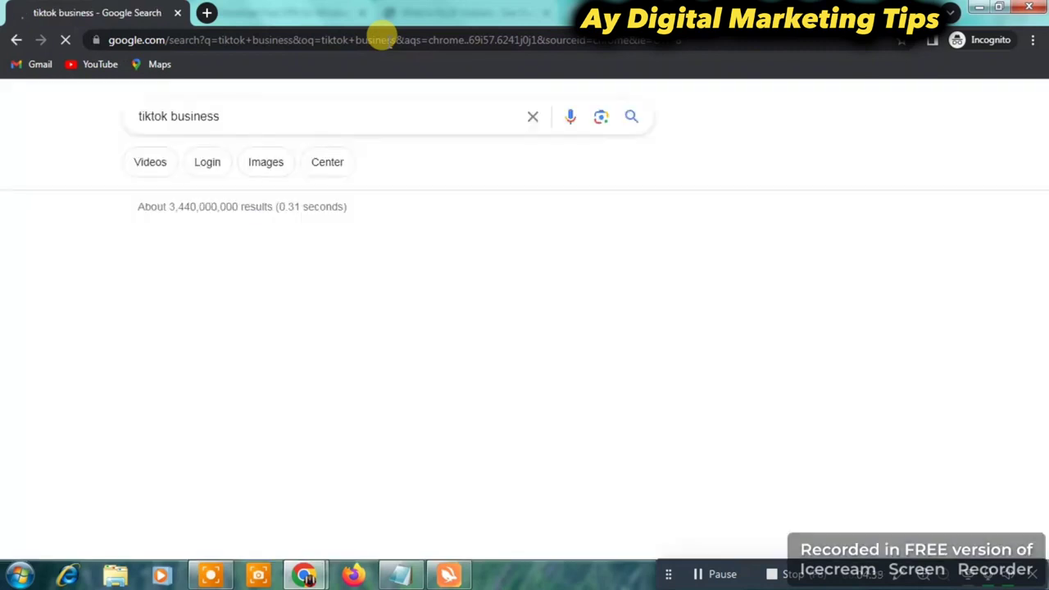
pyautogui.moveTo(1042, 150); pyautogui.dragTo(1042, 246)
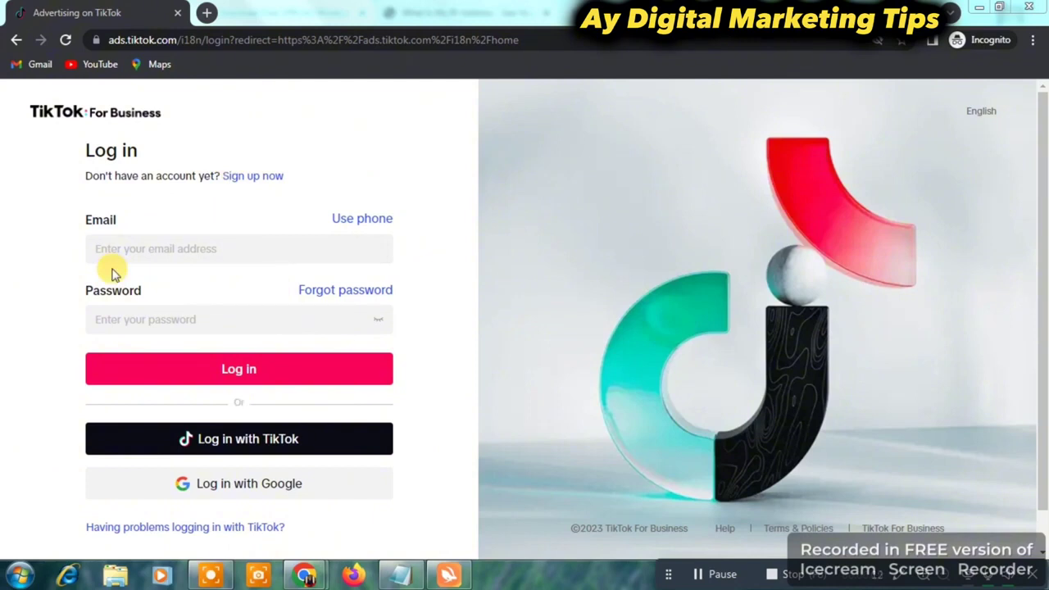
# Switch to the TikTok for Business Sign up form and bring up the notes holding the account email
pyautogui.click(237, 182)
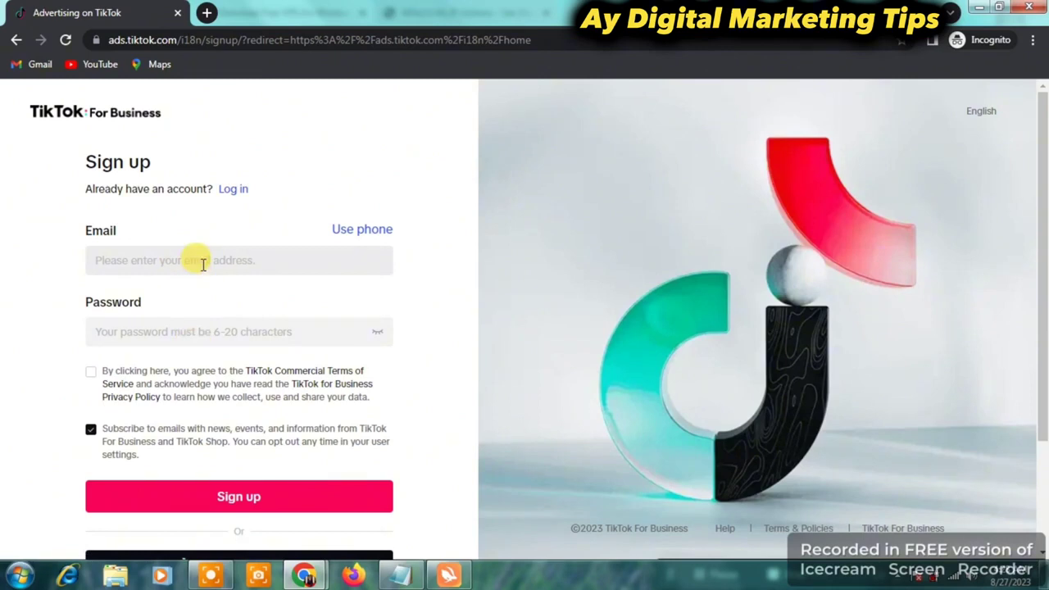
pyautogui.click(407, 565)
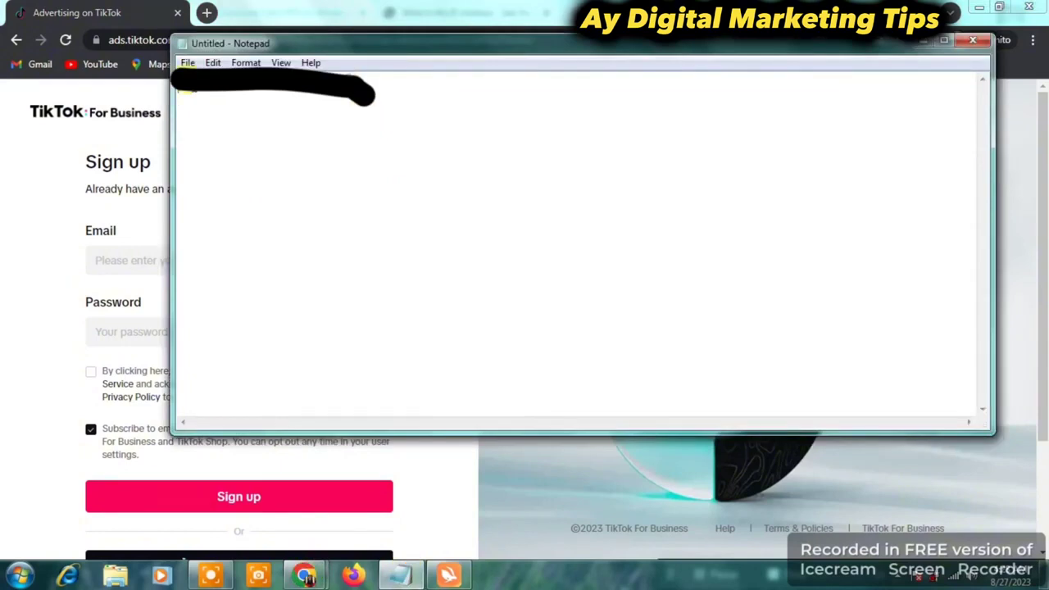
# Copy the saved email from Notepad into the Email field and paste in the account password
pyautogui.rightClick(188, 78)
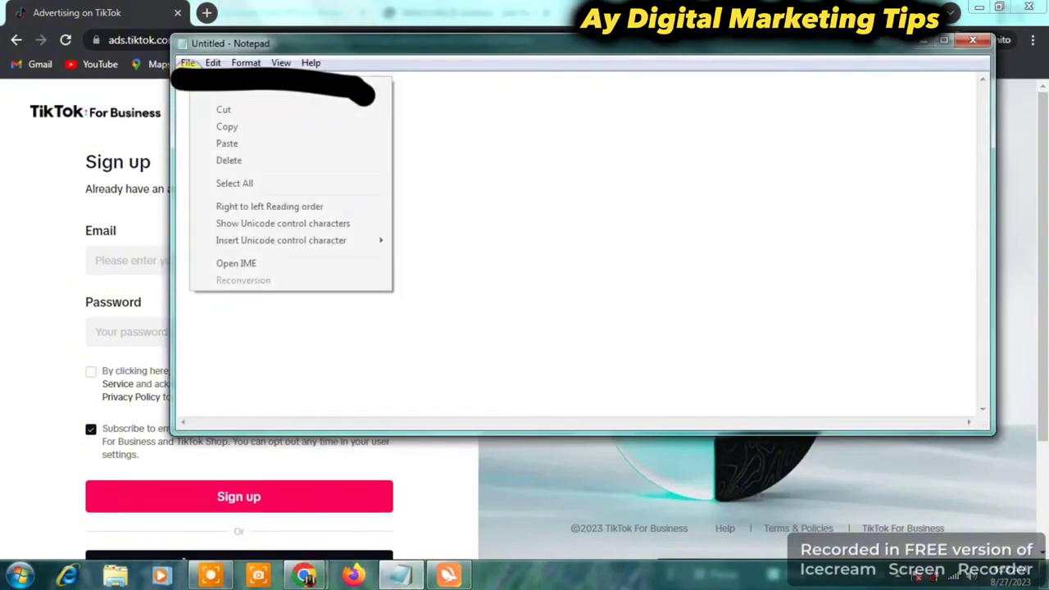
pyautogui.click(224, 127)
pyautogui.click(136, 256)
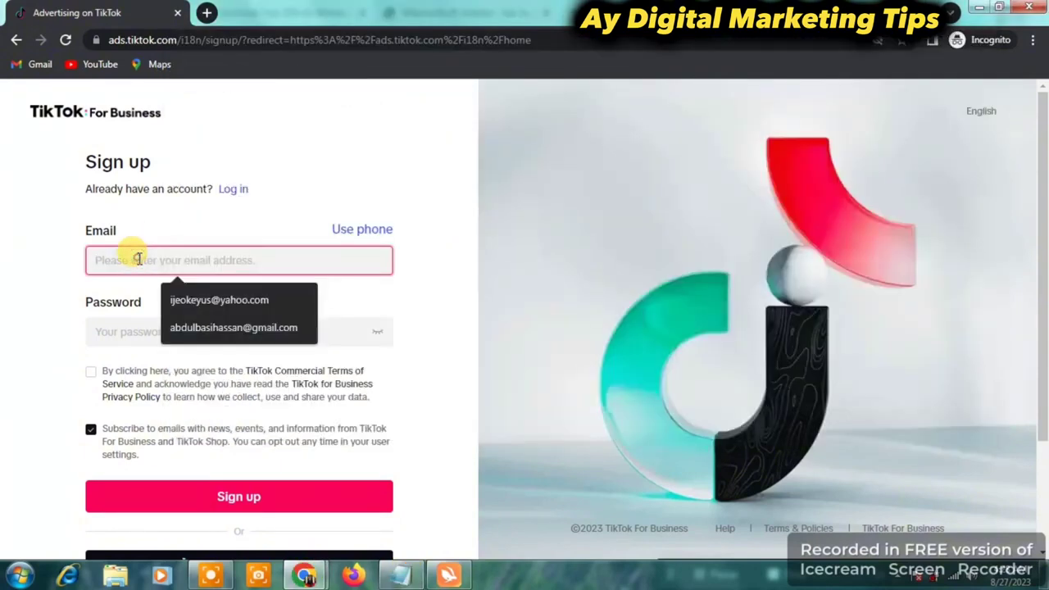
pyautogui.rightClick(138, 259)
pyautogui.click(160, 351)
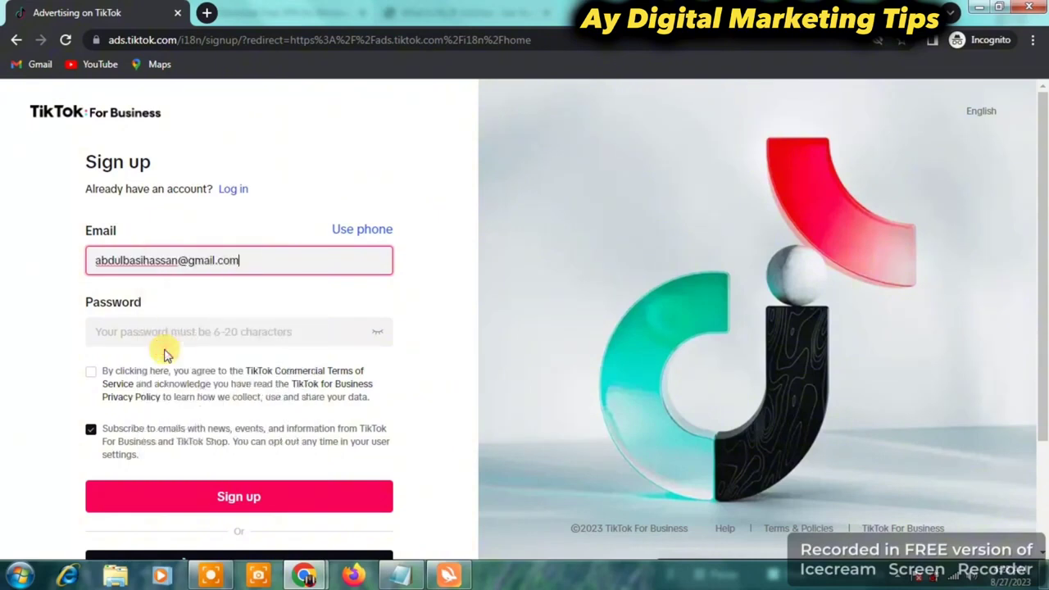
pyautogui.click(169, 304)
pyautogui.click(179, 332)
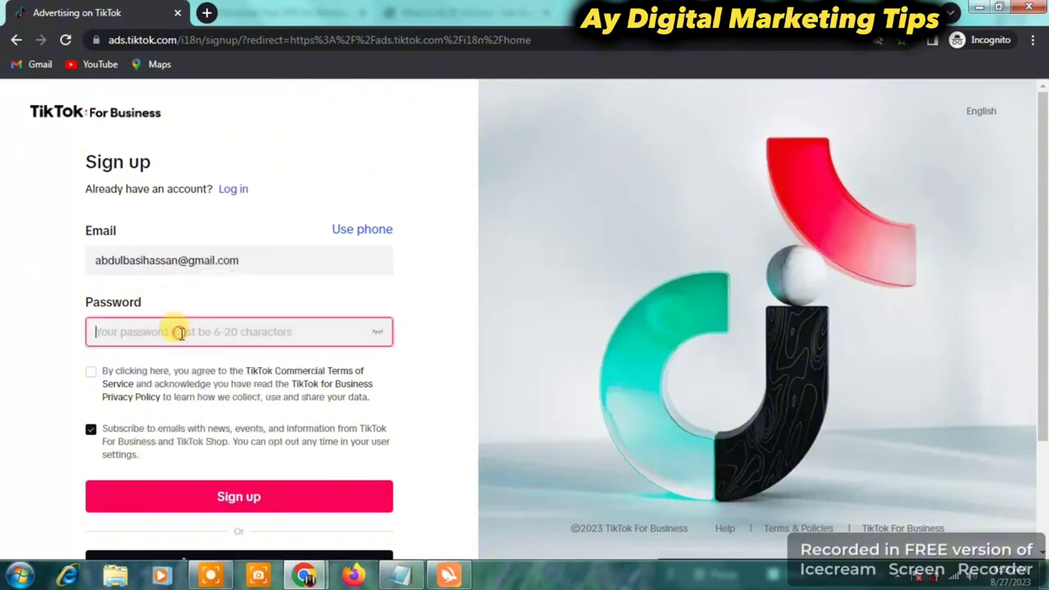
pyautogui.hotkey('ctrl', 'v')
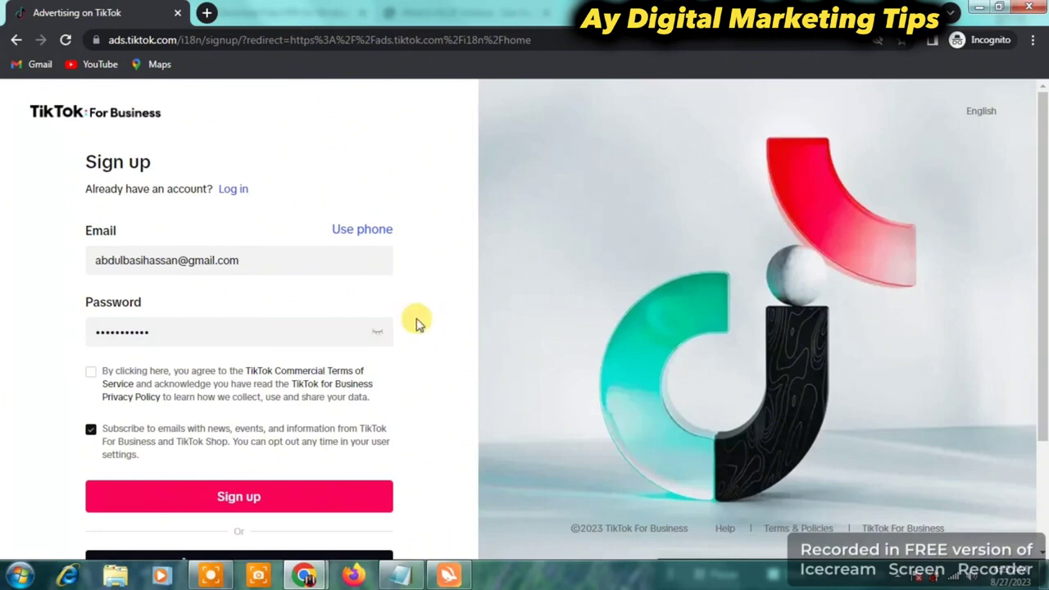
pyautogui.click(177, 361)
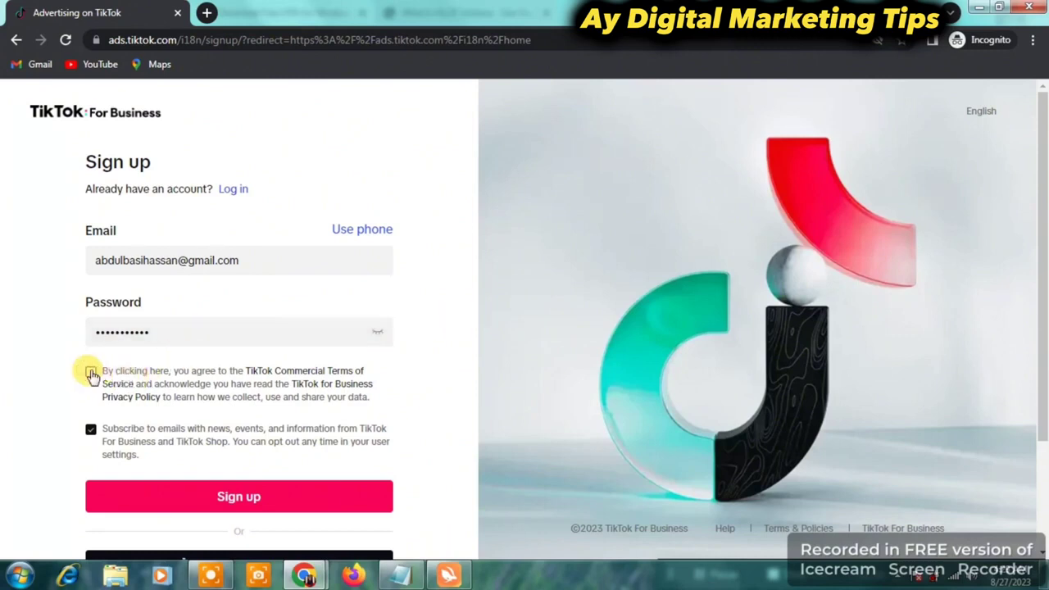
# Accept the commercial terms, opt out of promotional emails, and submit the sign-up form
pyautogui.click(91, 373)
pyautogui.click(90, 431)
pyautogui.click(168, 508)
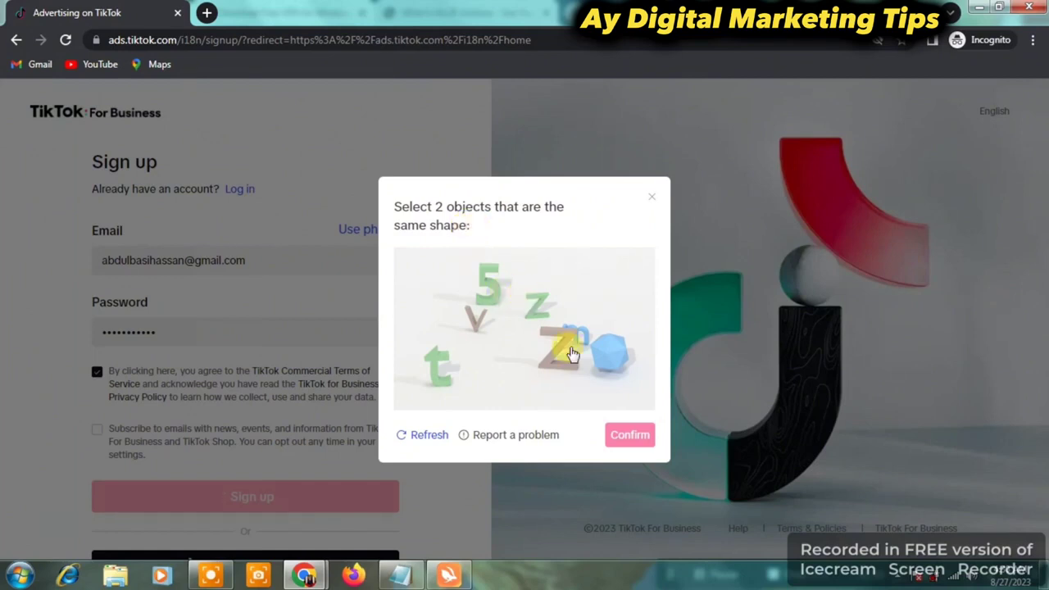
# Select the small z and the large Z in the captcha and confirm
pyautogui.click(534, 305)
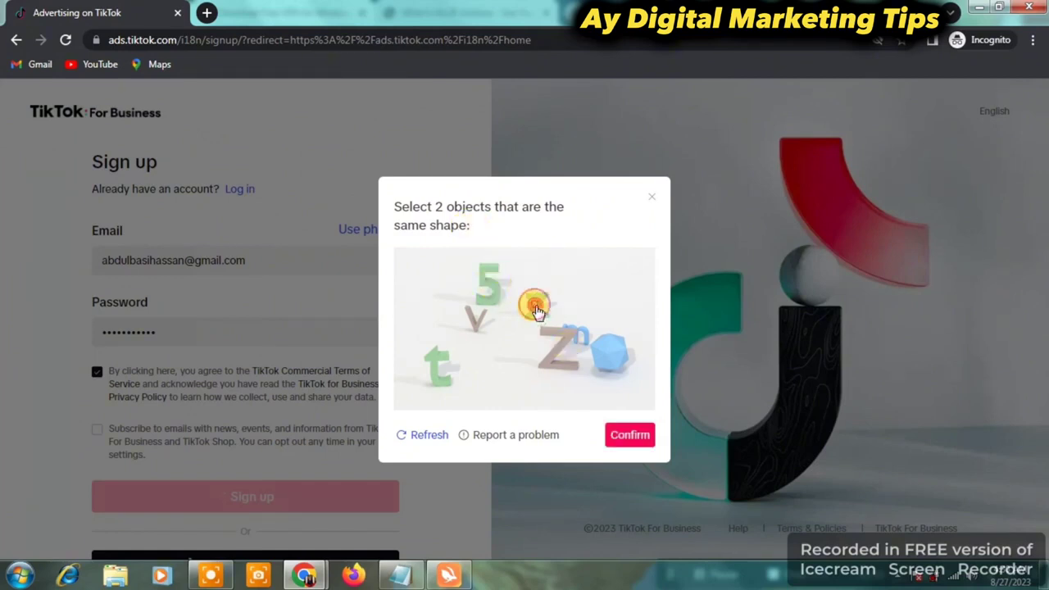
pyautogui.click(554, 362)
pyautogui.click(619, 436)
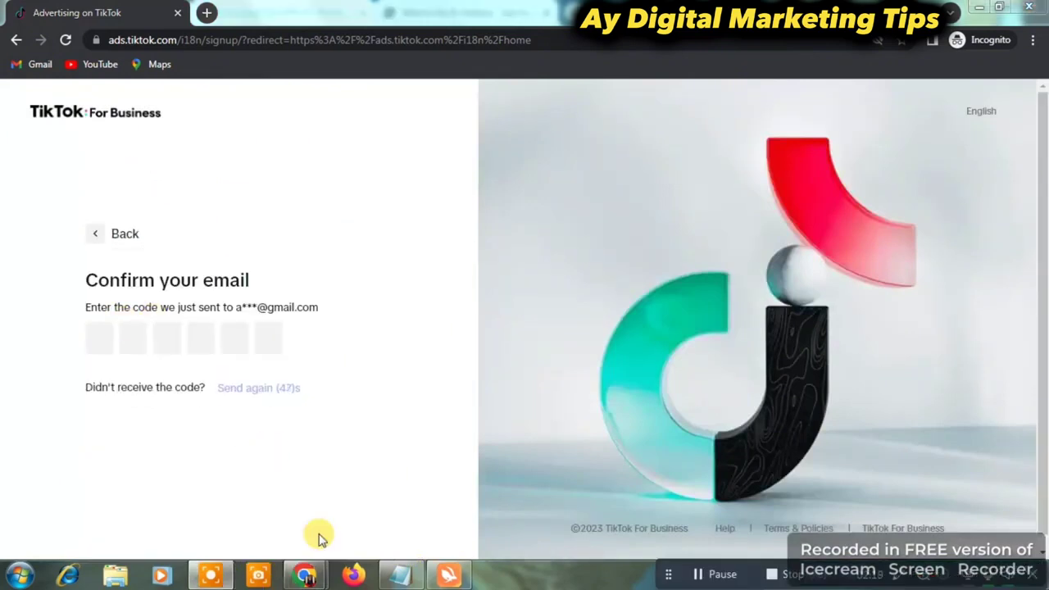
# Open the TikTok for Business verification email in Gmail and copy its code
pyautogui.moveTo(309, 578)
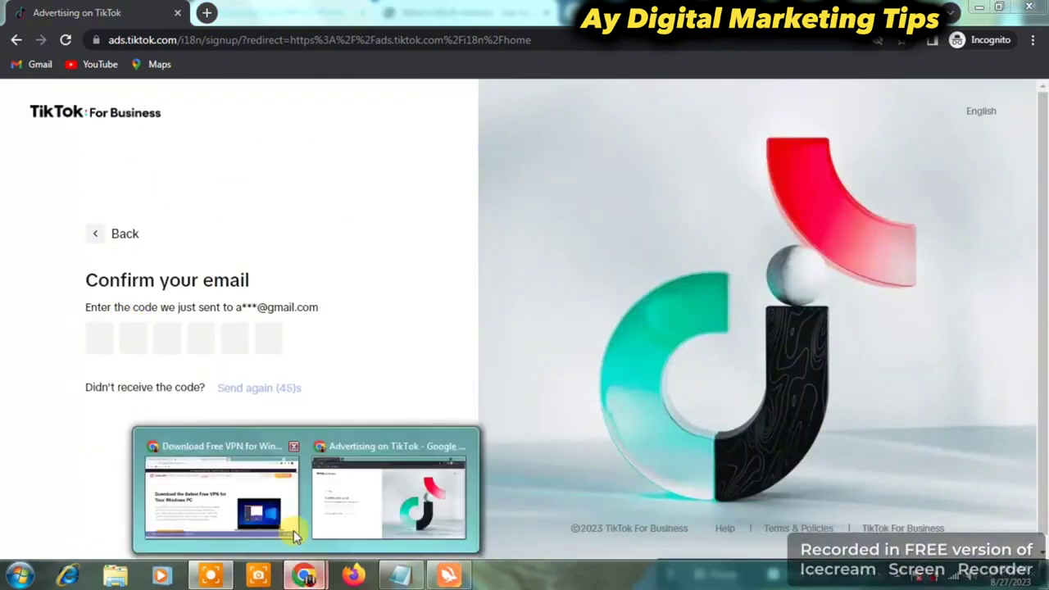
pyautogui.click(287, 485)
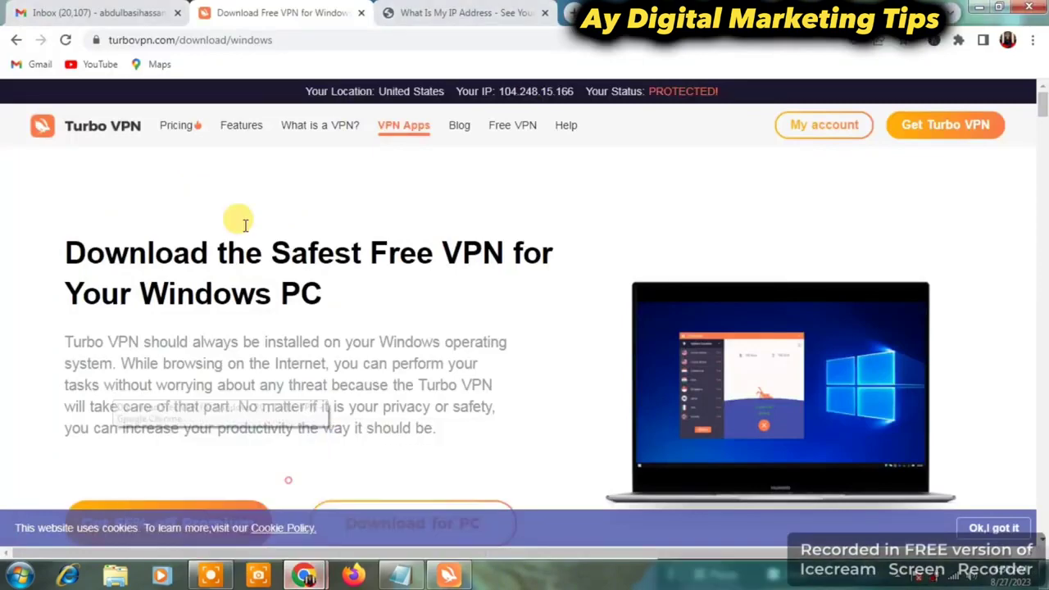
pyautogui.hotkey('ctrl', 'shift', 'Tab')
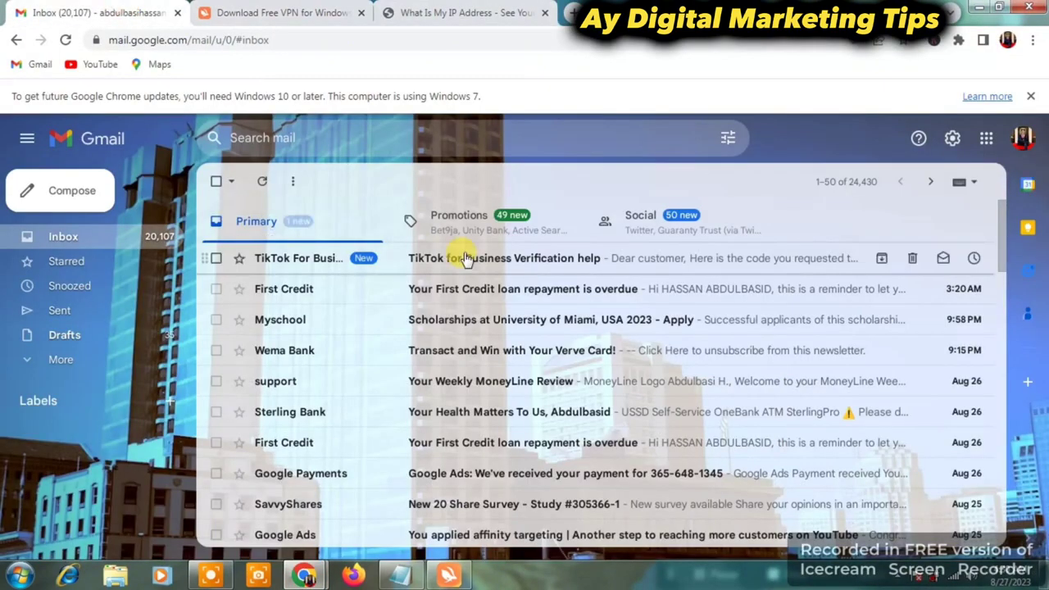
pyautogui.click(467, 257)
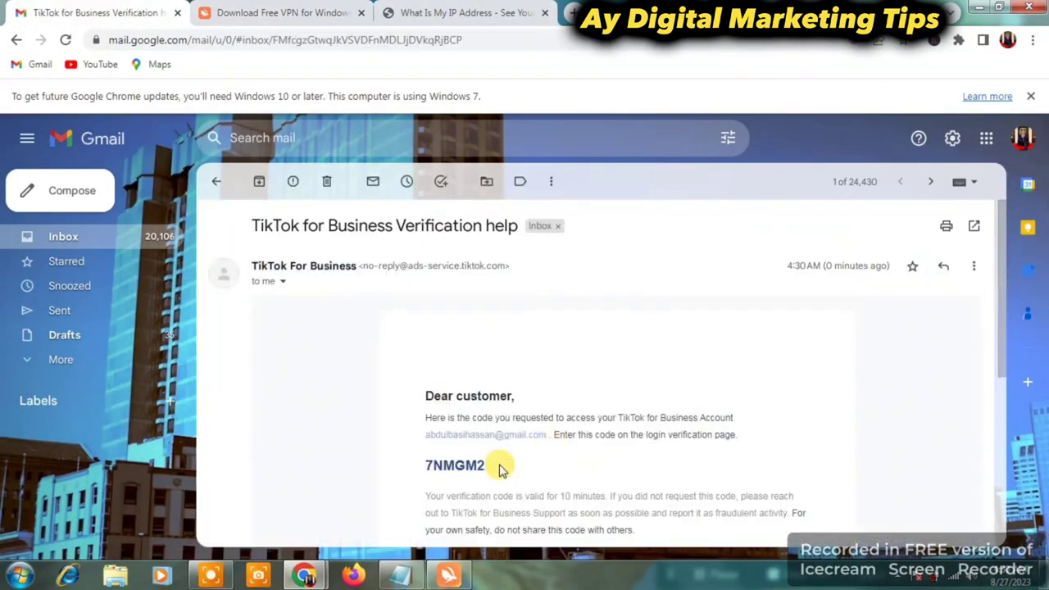
pyautogui.moveTo(488, 464); pyautogui.dragTo(425, 459)
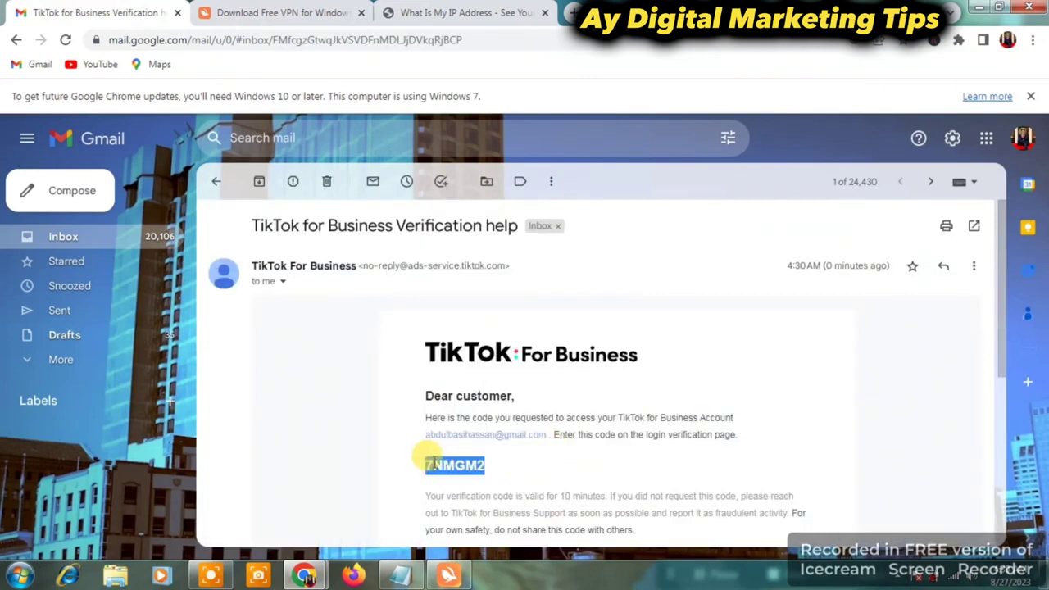
pyautogui.rightClick(434, 464)
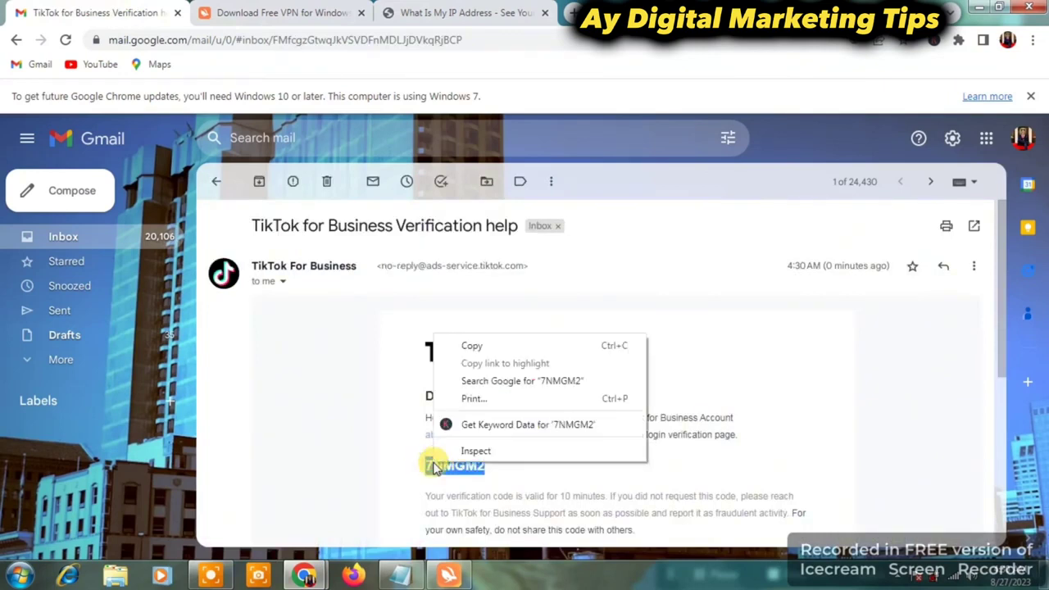
pyautogui.click(475, 345)
# Return to the TikTok Confirm your email page and bring up paste on the first code box
pyautogui.moveTo(321, 576)
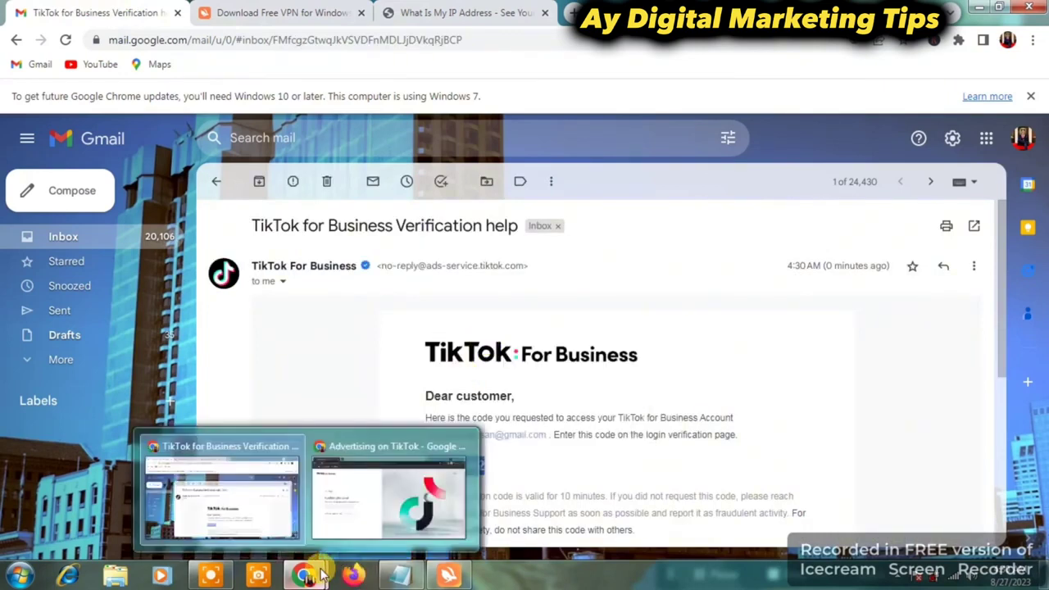
pyautogui.click(352, 517)
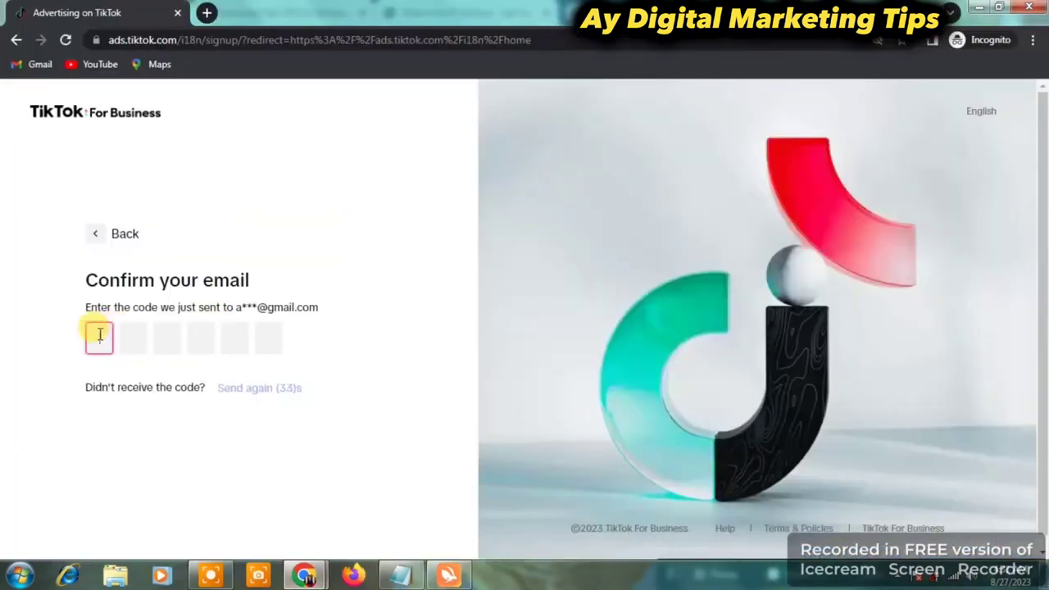
pyautogui.rightClick(102, 332)
# Paste the copied verification code into the code boxes to confirm the email
pyautogui.click(137, 425)
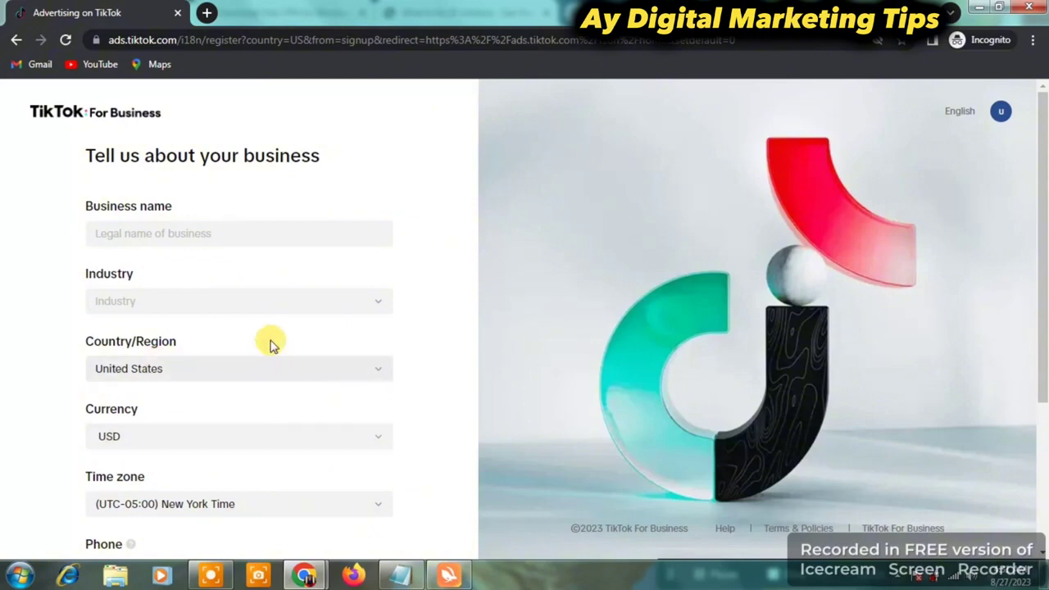
# Enter 'Ay Advertisng Services' as the business name, fixing the typos
pyautogui.click(202, 230)
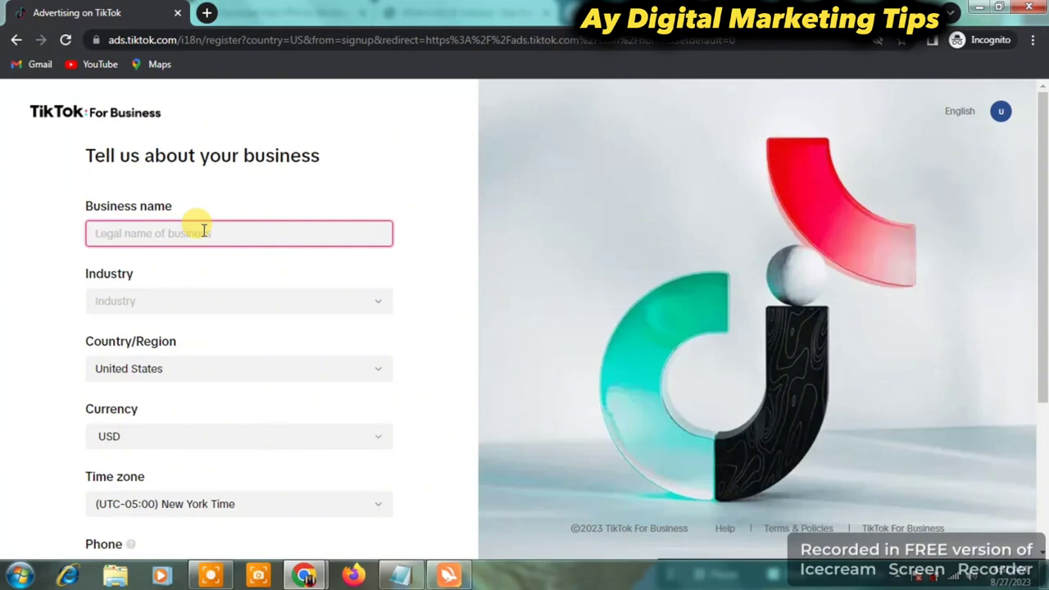
pyautogui.write('Ay')
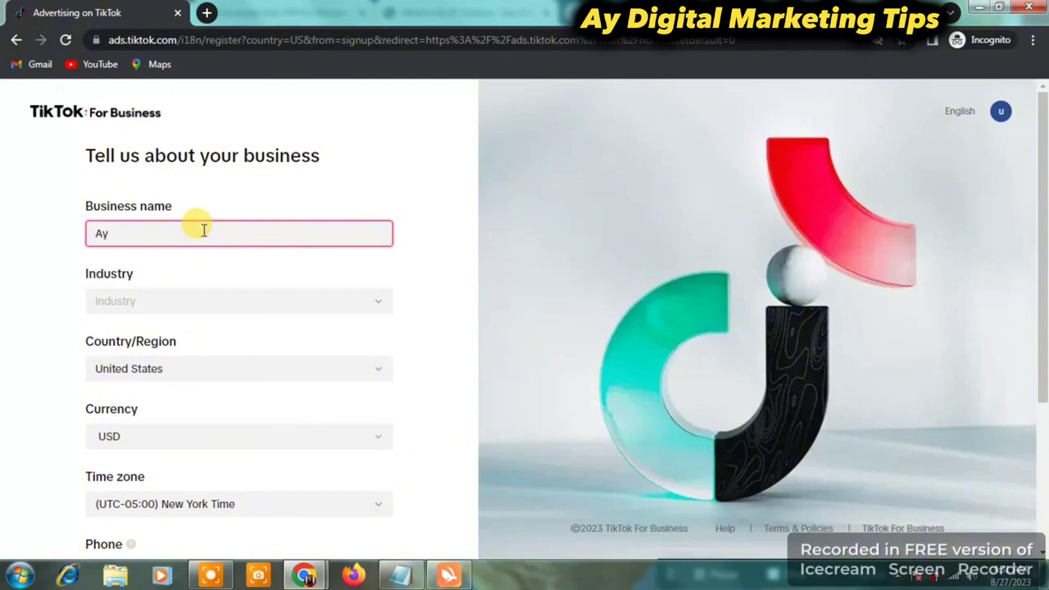
pyautogui.write(' Adevertisng D')
pyautogui.press('BackSpace')
pyautogui.write('S')
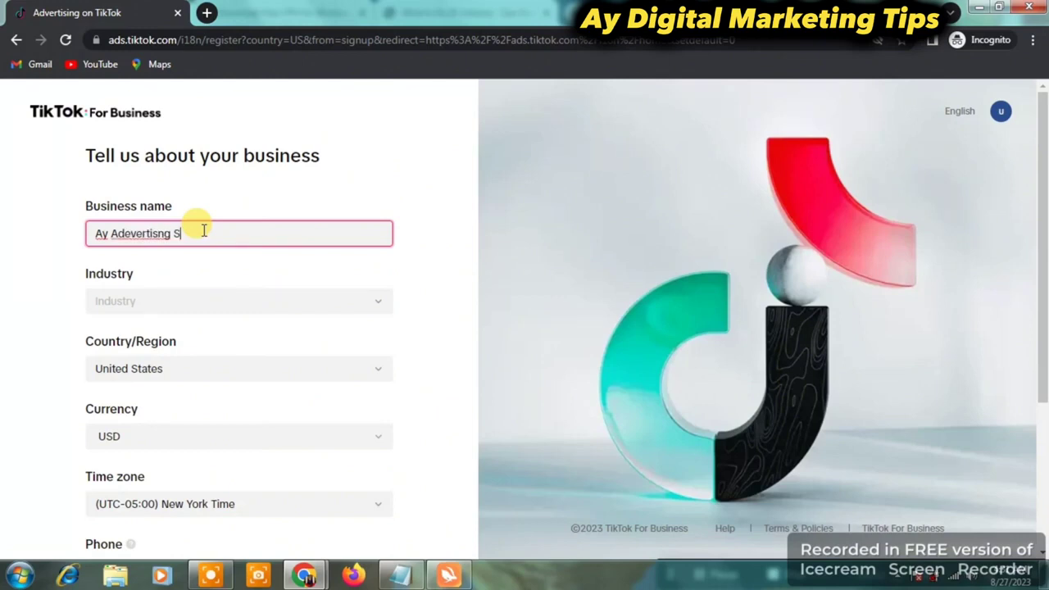
pyautogui.write('ervices')
pyautogui.click(128, 234)
pyautogui.press('BackSpace')
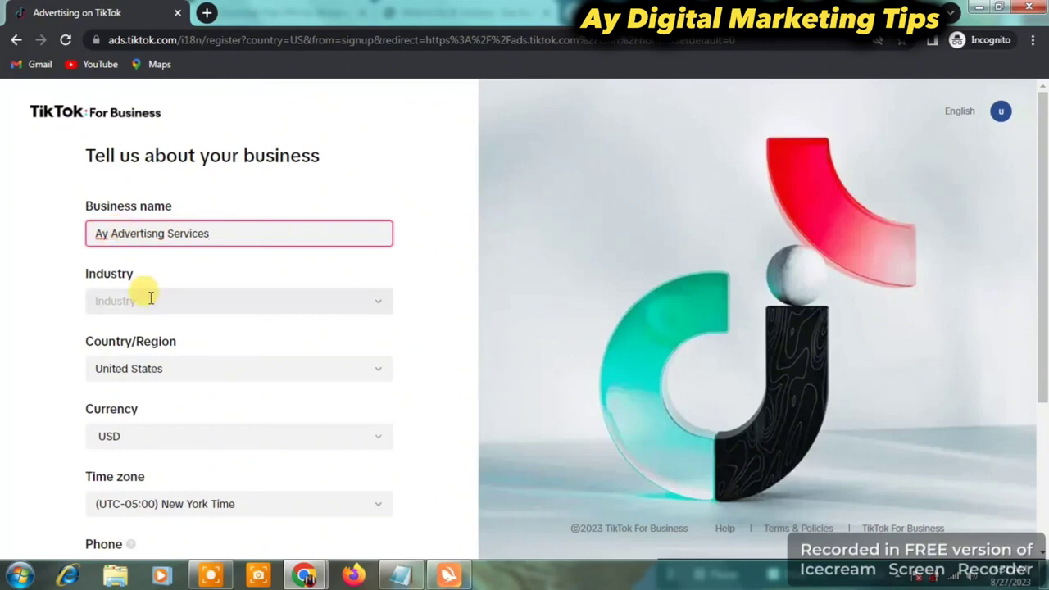
# Set the industry to Services > Advertising & PR services and scroll down the form
pyautogui.click(152, 302)
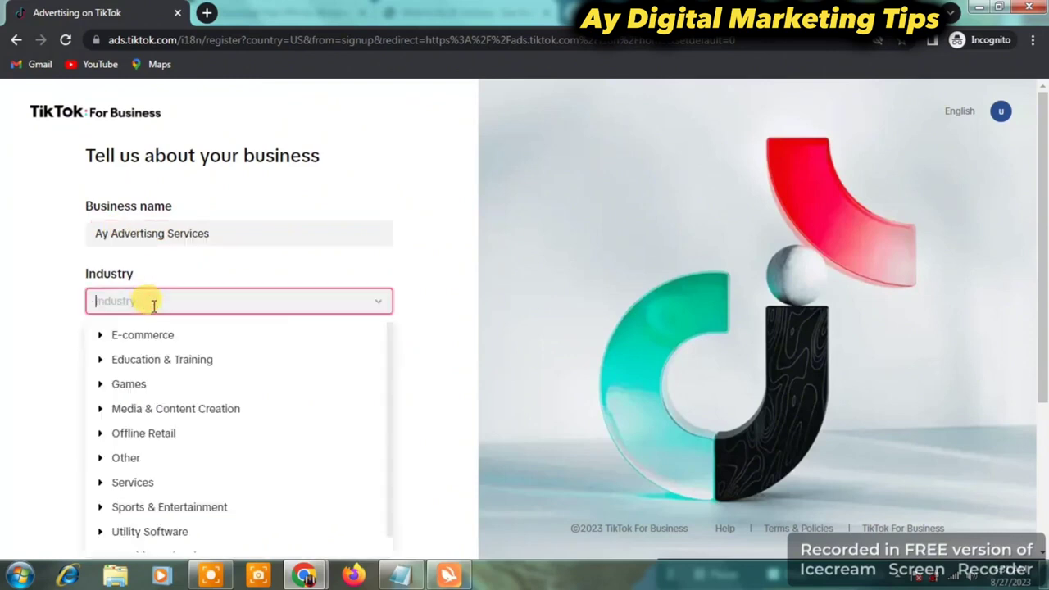
pyautogui.click(156, 336)
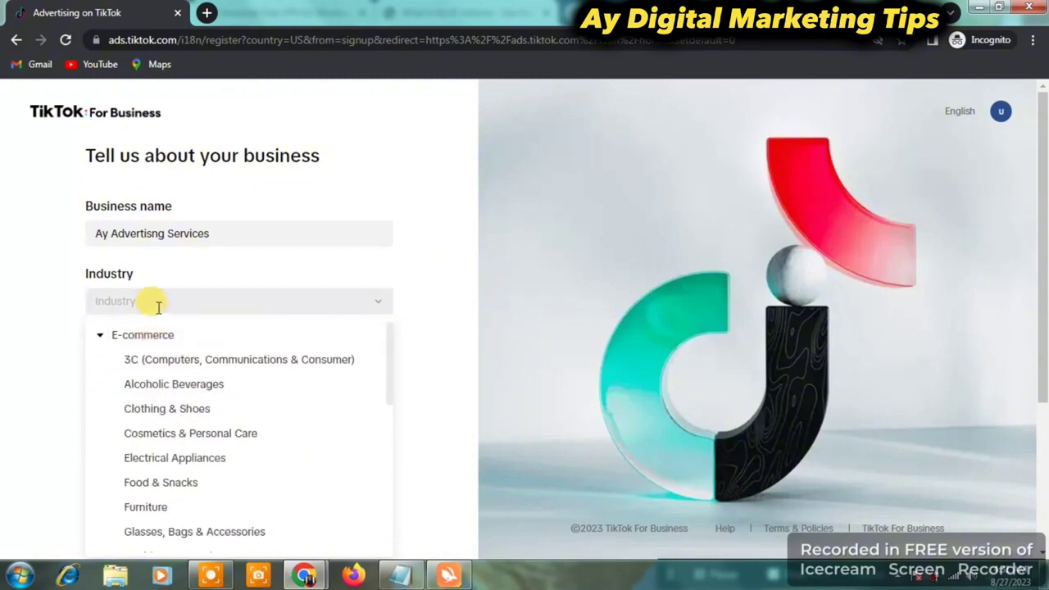
pyautogui.click(104, 336)
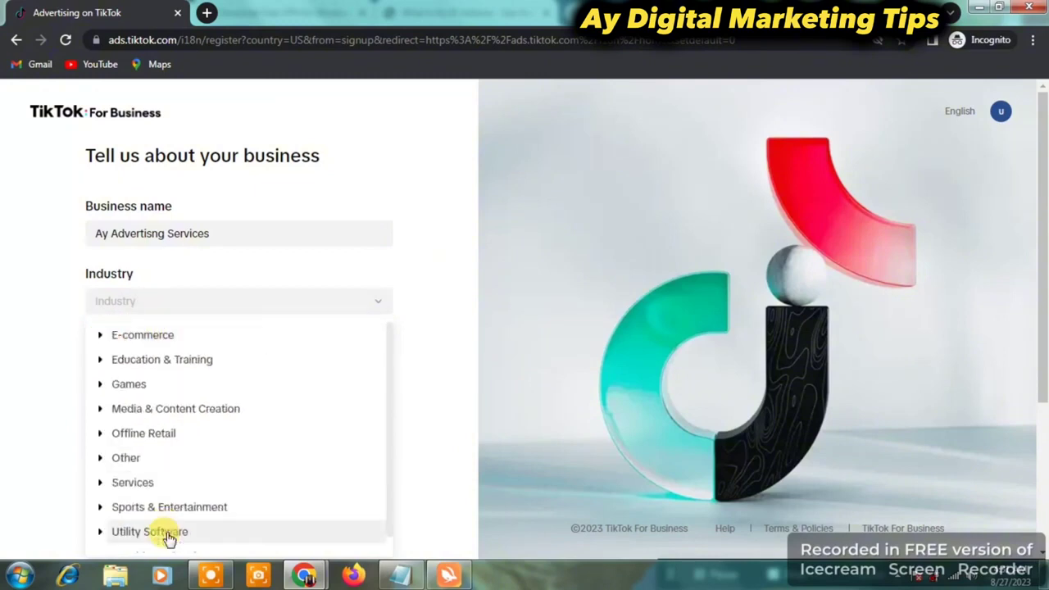
pyautogui.click(159, 465)
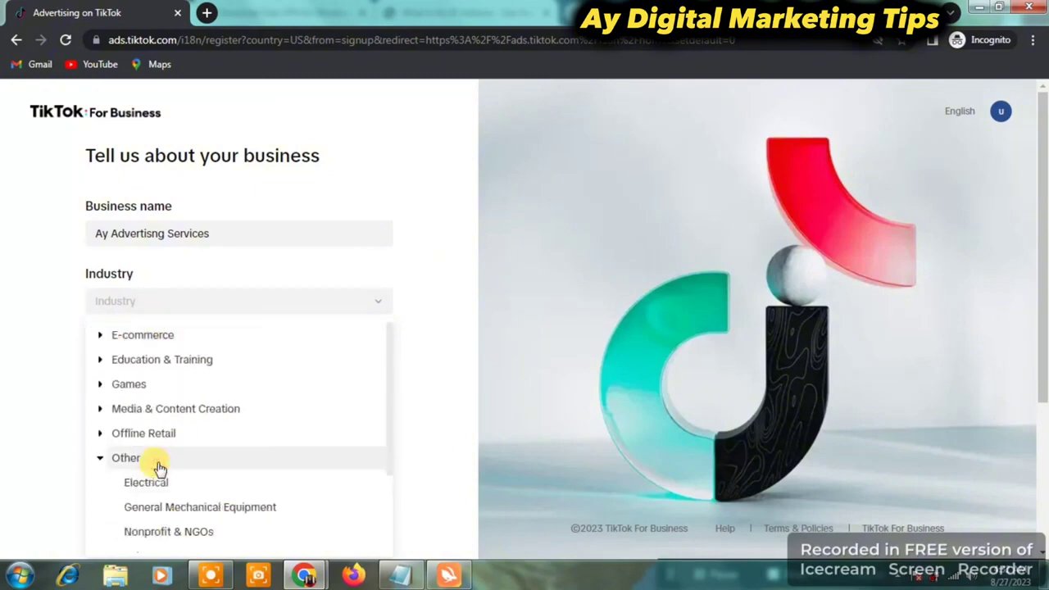
pyautogui.moveTo(390, 442); pyautogui.dragTo(374, 486)
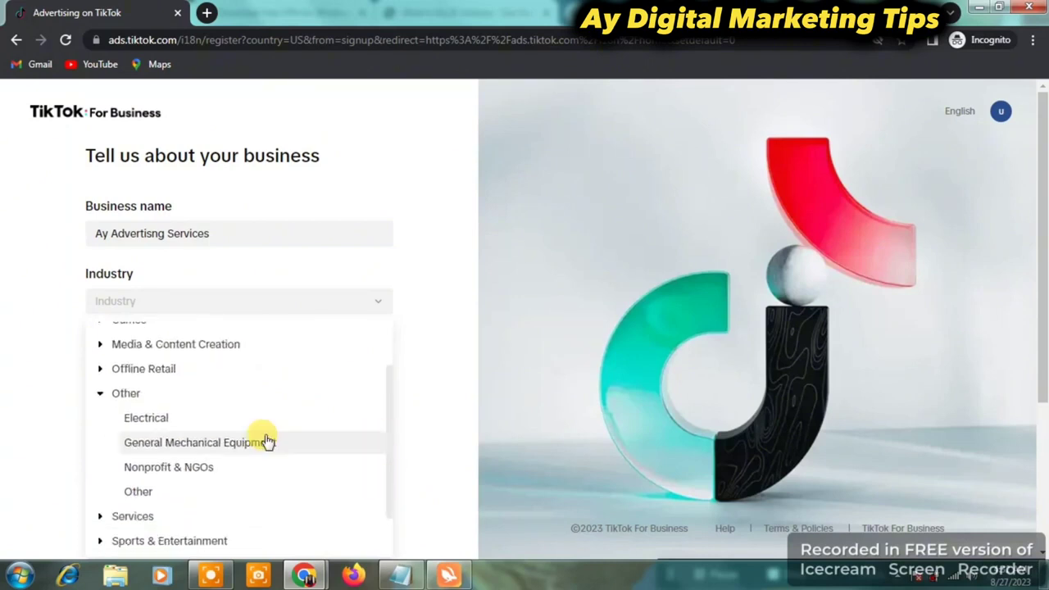
pyautogui.click(166, 518)
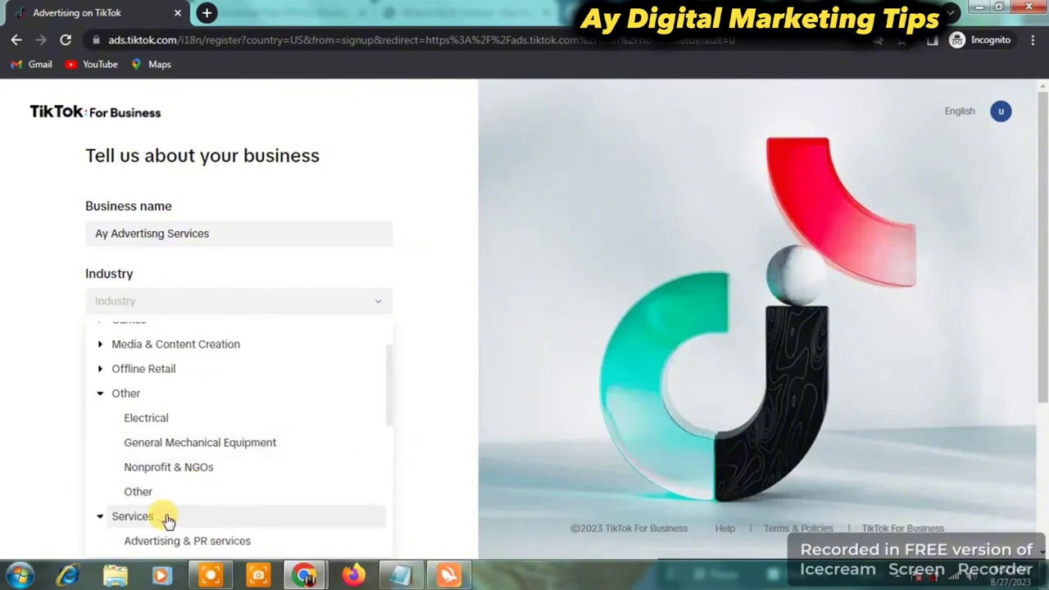
pyautogui.click(227, 543)
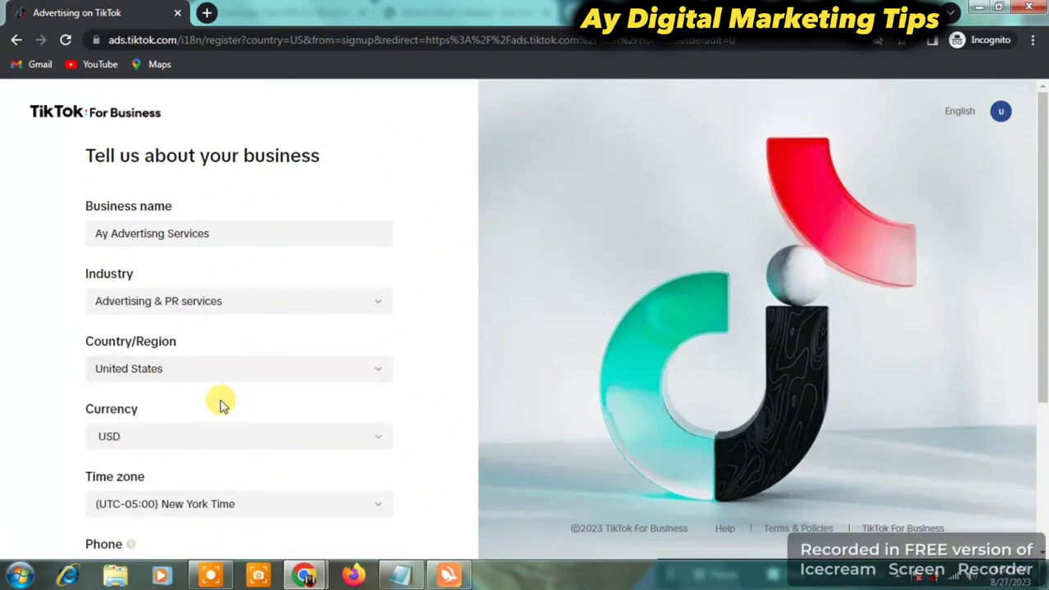
pyautogui.scroll(-1, 191, 405)
pyautogui.scroll(-2, 192, 405)
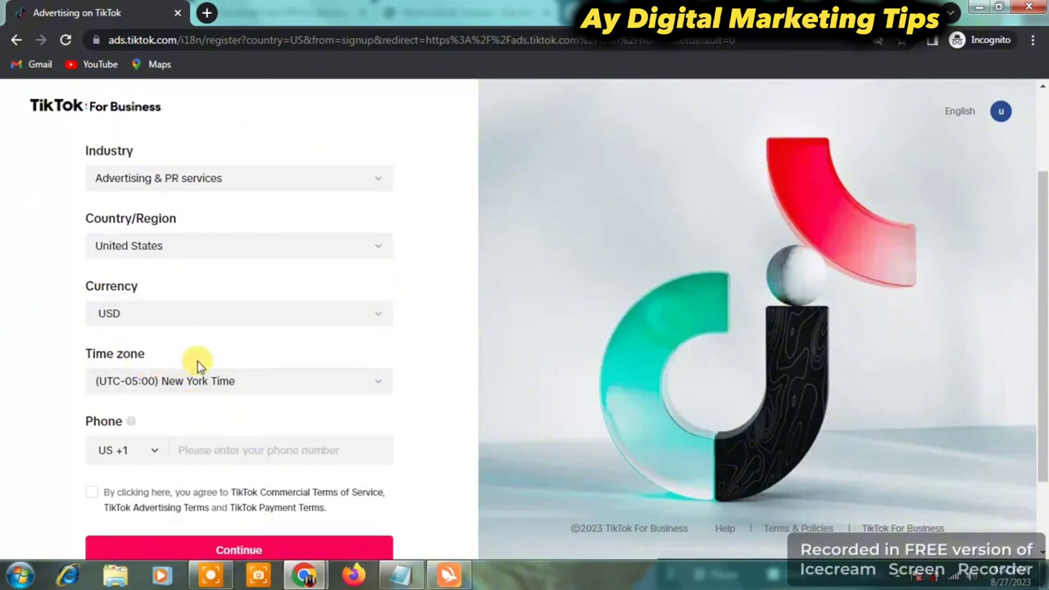
pyautogui.scroll(-2, 196, 365)
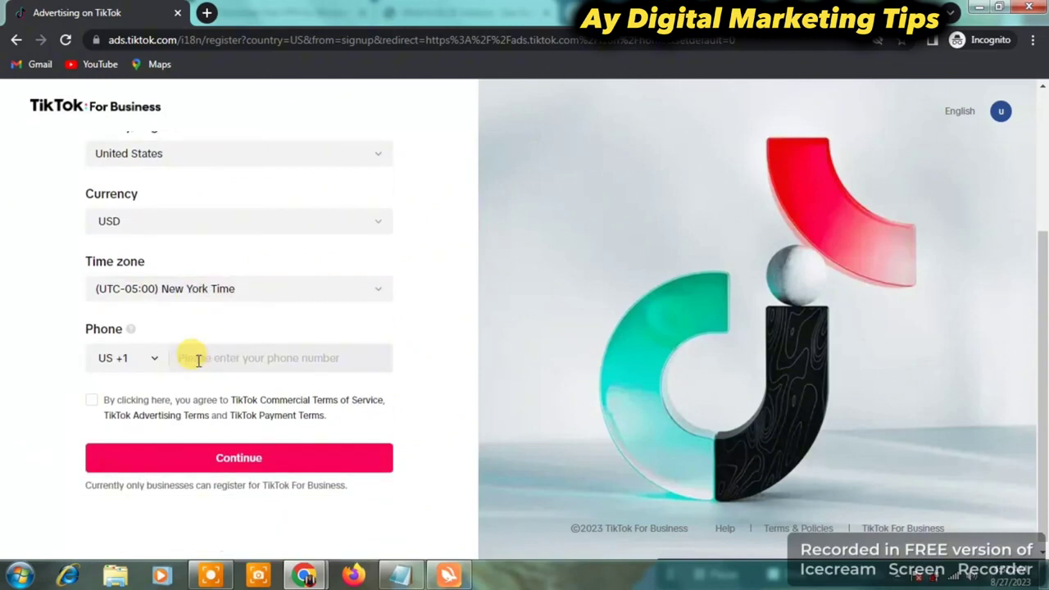
# Search 'free us phone number' in a new incognito tab
pyautogui.click(207, 13)
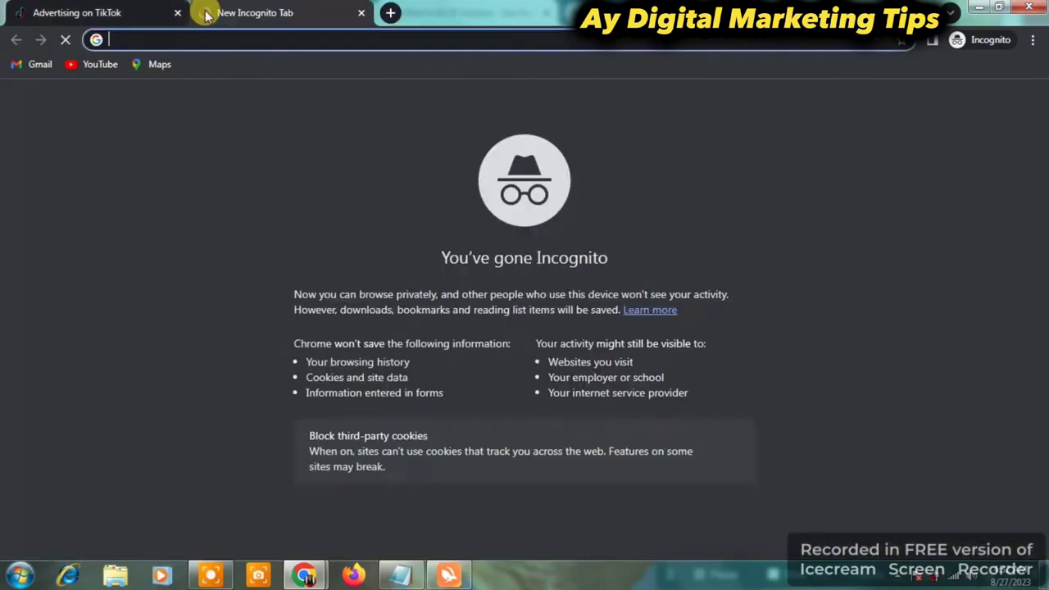
pyautogui.click(141, 119)
pyautogui.write('f')
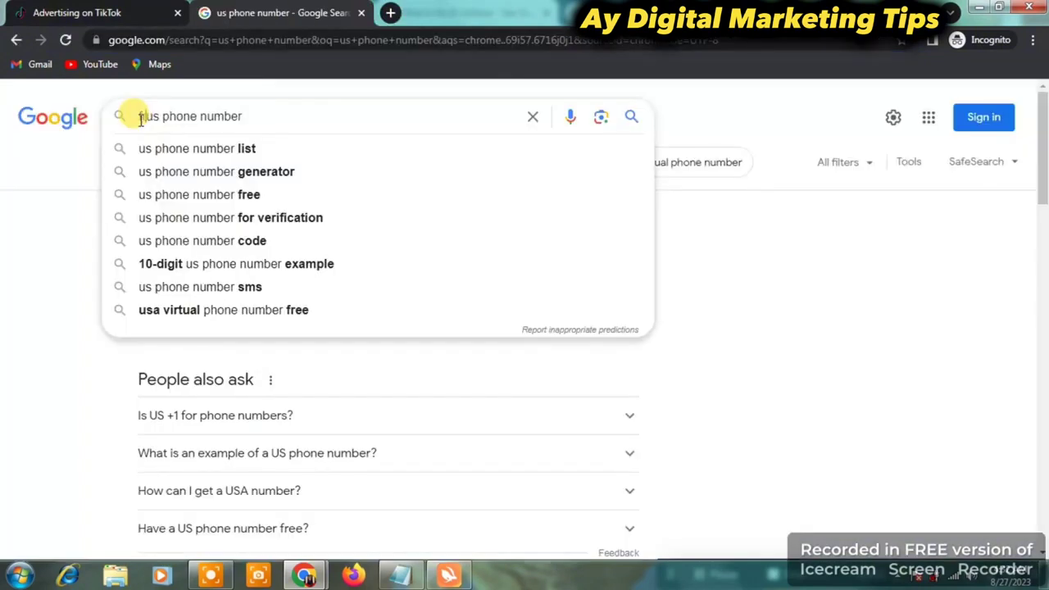
pyautogui.write('ree us phone number')
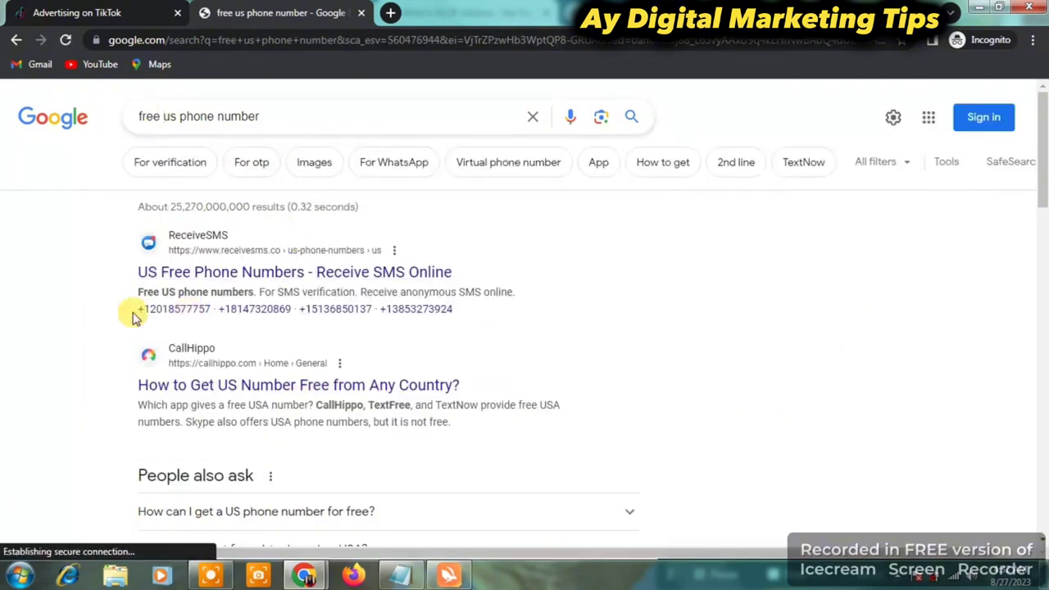
# Copy the first listed US number and return to the TikTok form's phone field
pyautogui.moveTo(136, 308); pyautogui.dragTo(207, 312)
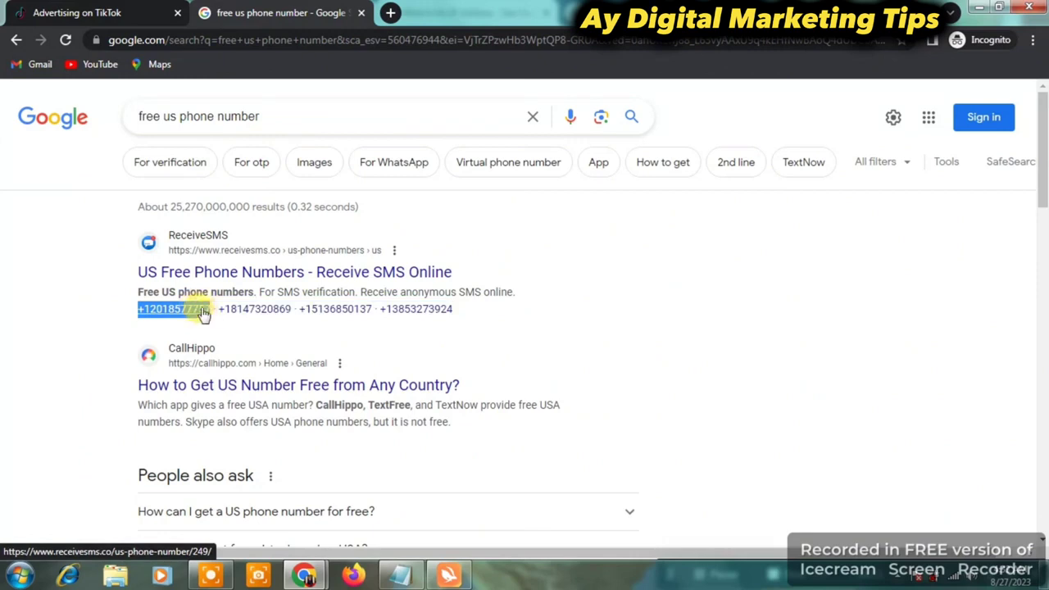
pyautogui.rightClick(205, 312)
pyautogui.click(234, 430)
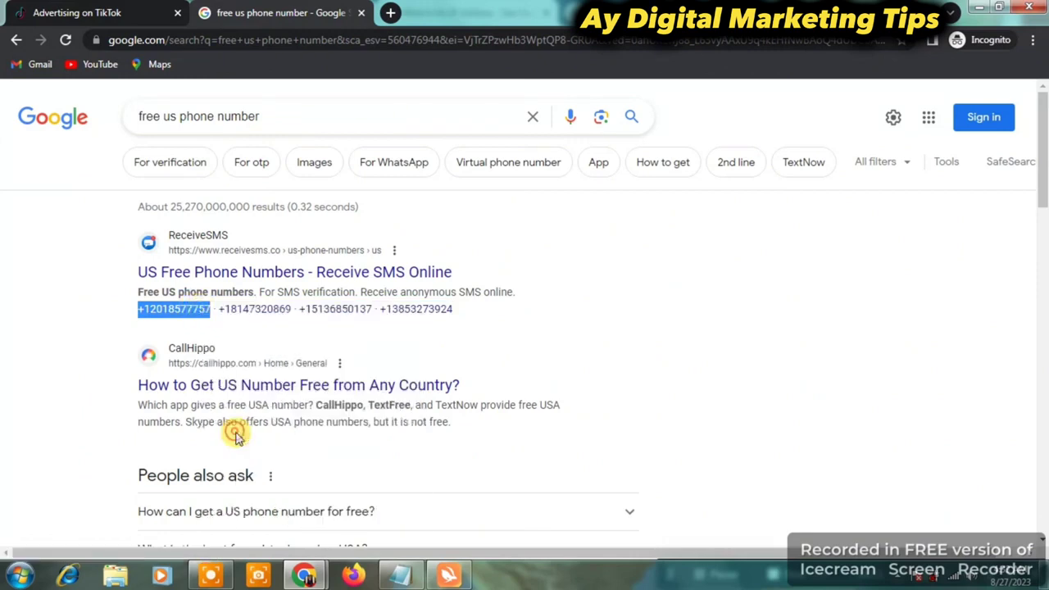
pyautogui.click(109, 10)
pyautogui.click(191, 362)
# Paste the number into Phone without the +1 prefix, accept the terms, and submit
pyautogui.rightClick(192, 365)
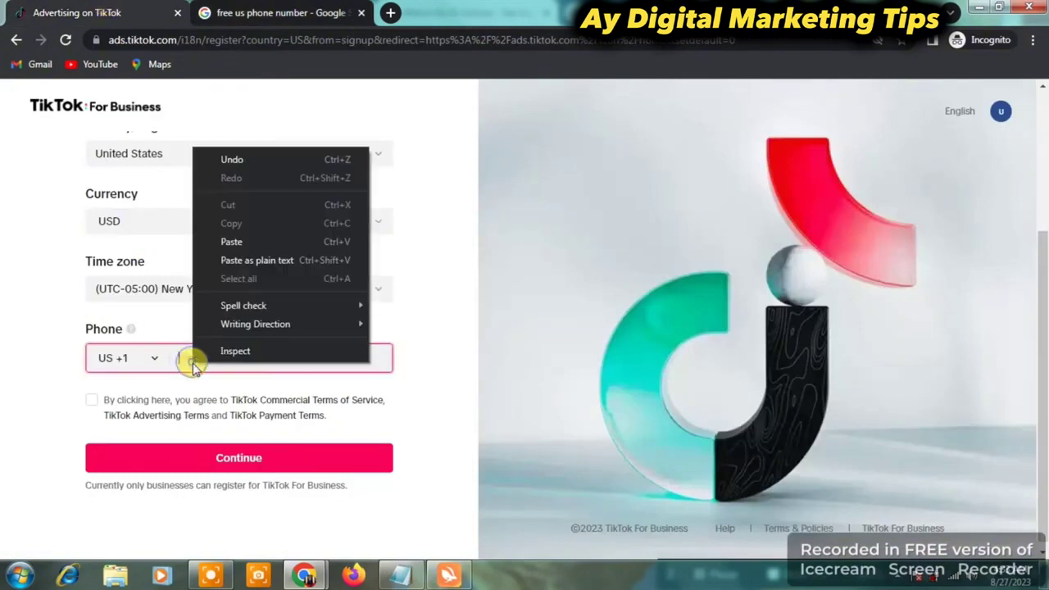
pyautogui.click(249, 241)
pyautogui.click(189, 358)
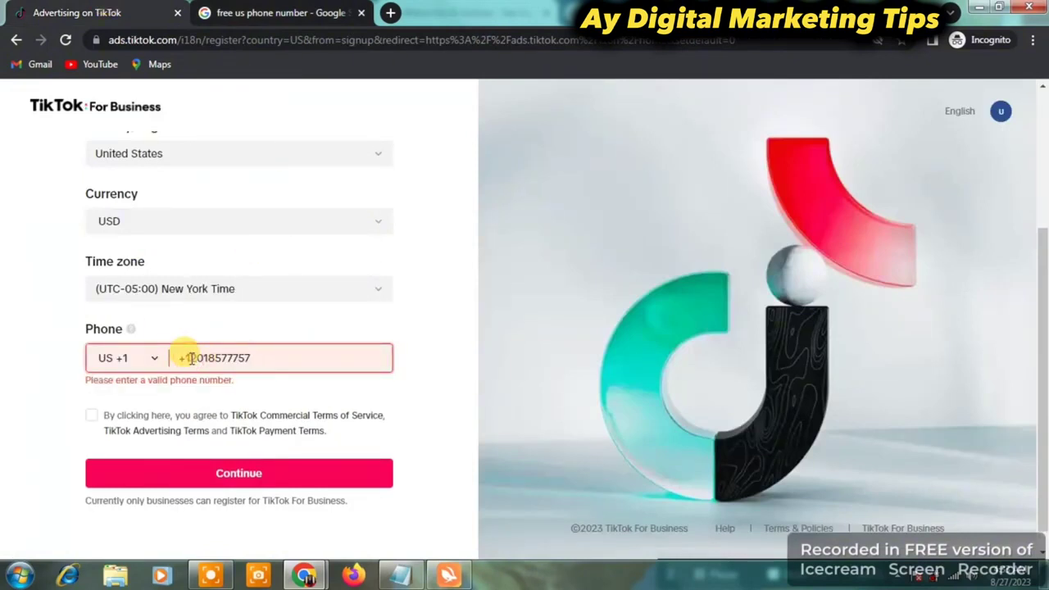
pyautogui.press('BackSpace')
pyautogui.press('BackSpace')
pyautogui.click(92, 400)
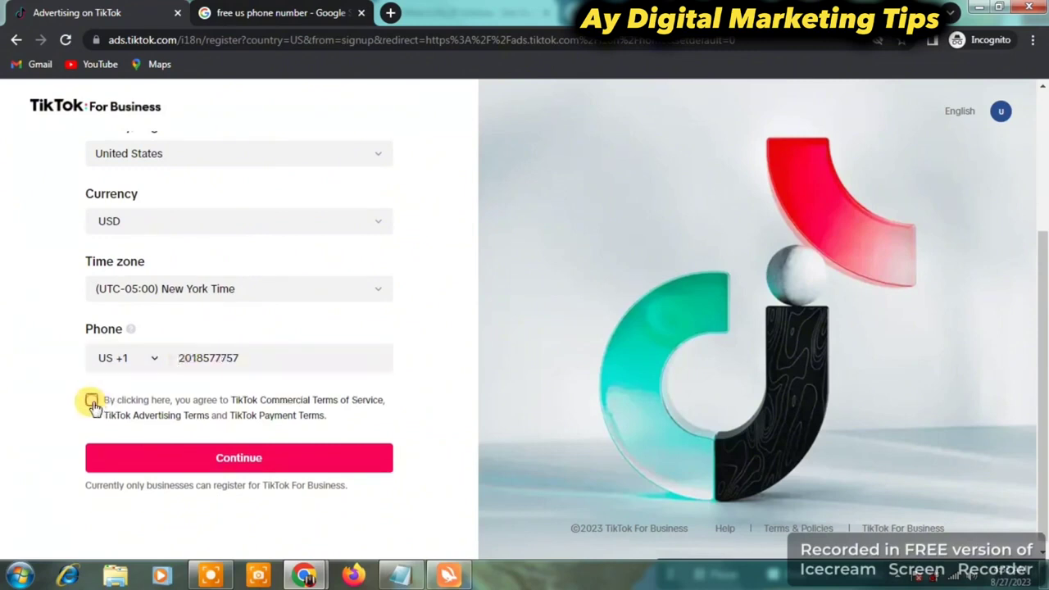
pyautogui.click(156, 464)
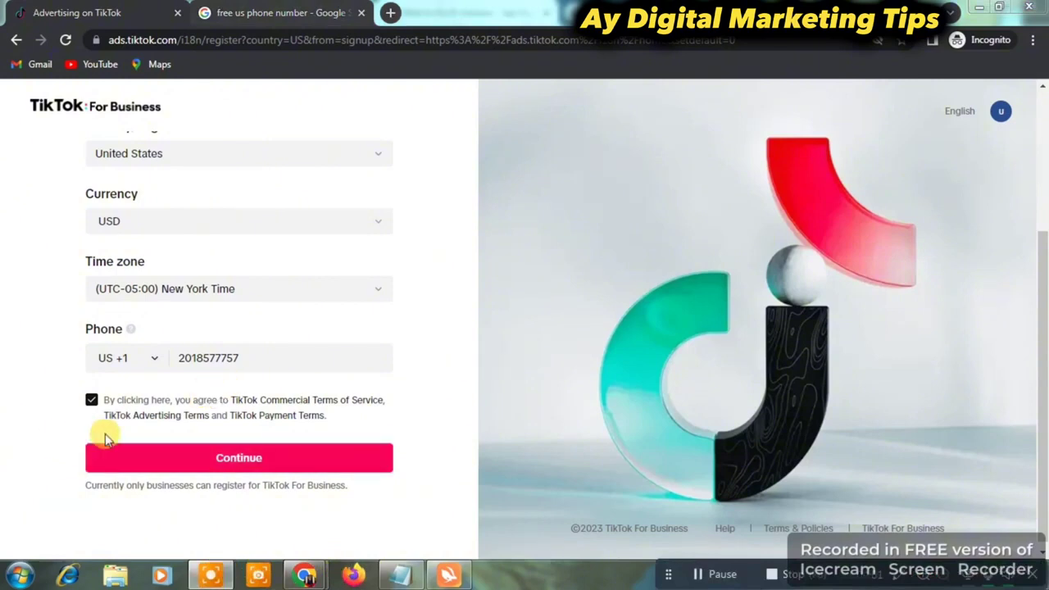
pyautogui.click(181, 459)
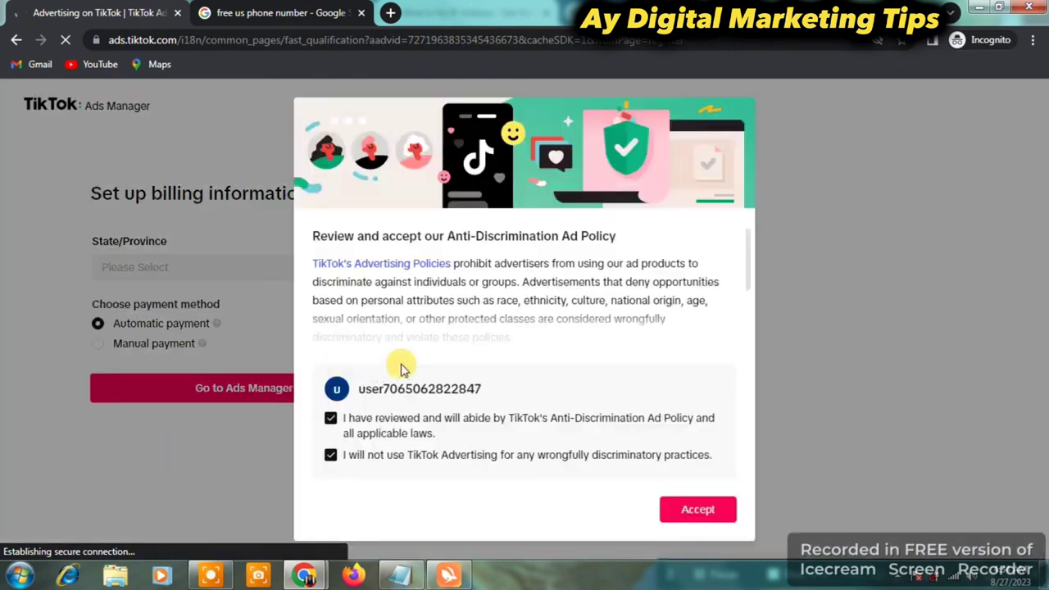
# Accept the ad policy, choose Kentucky as billing state with Manual payment, and enter Ads Manager
pyautogui.click(709, 521)
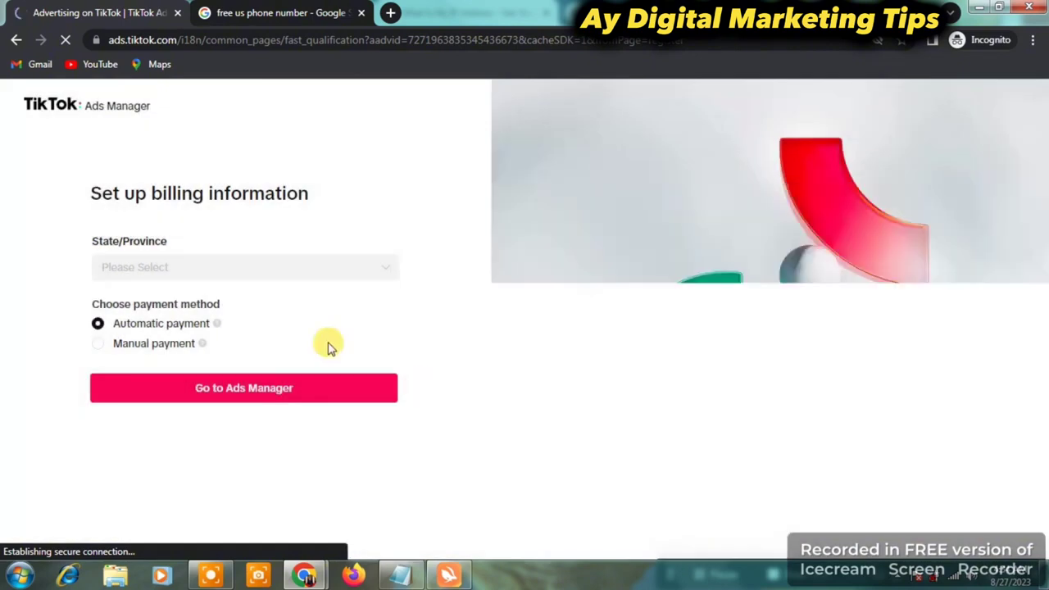
pyautogui.click(206, 263)
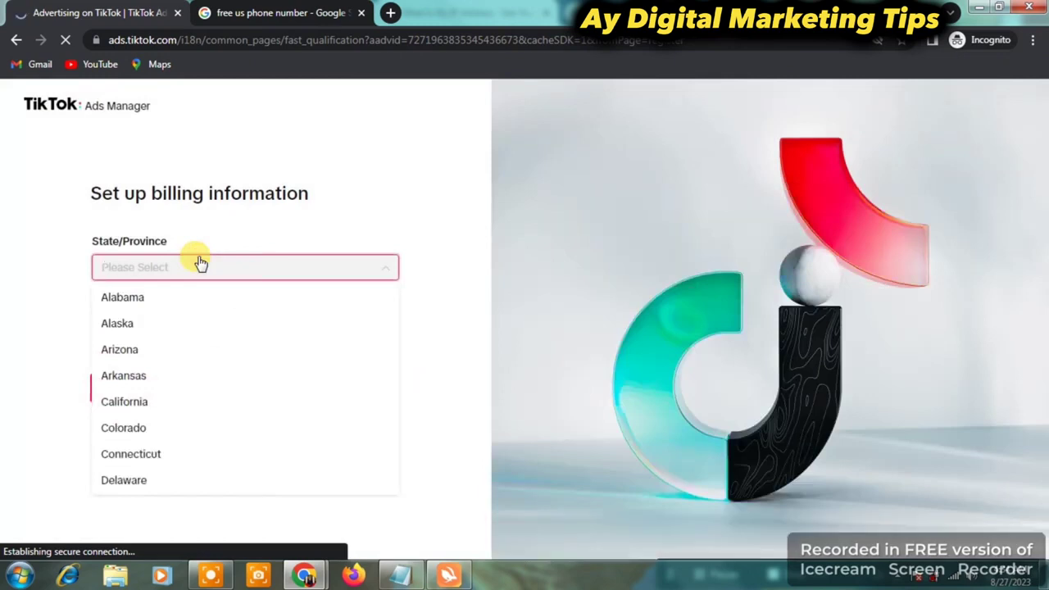
pyautogui.write('k')
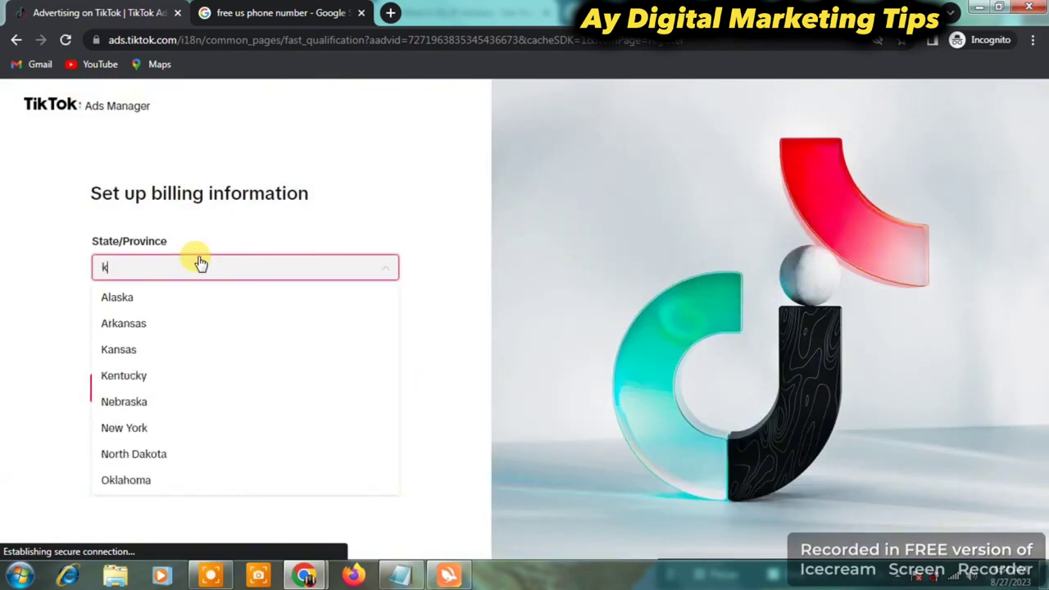
pyautogui.press('BackSpace')
pyautogui.write('kentyu')
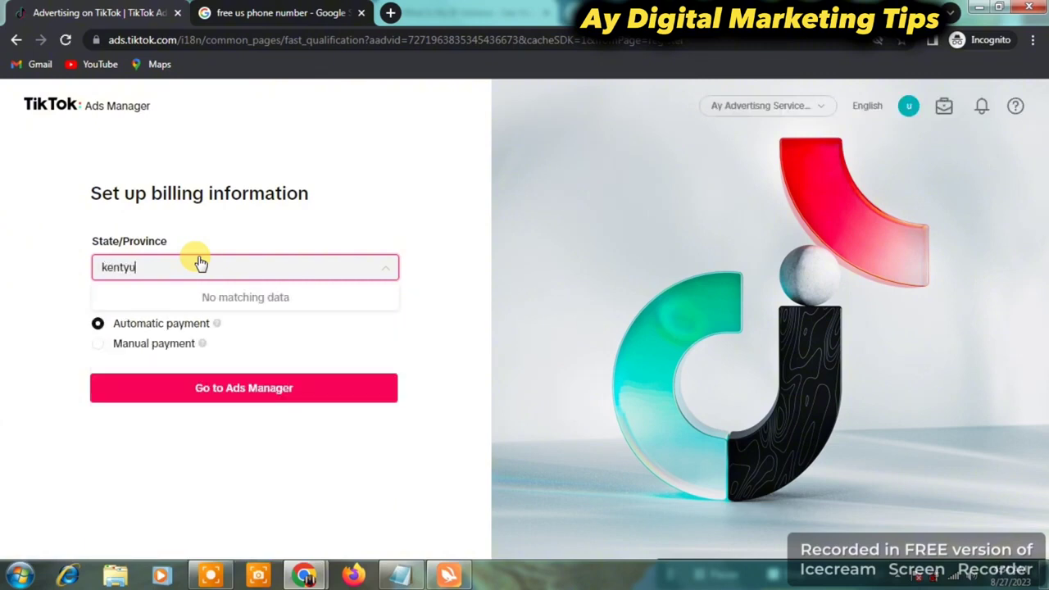
pyautogui.press('BackSpace')
pyautogui.press('BackSpace')
pyautogui.write('u')
pyautogui.click(206, 292)
pyautogui.click(97, 344)
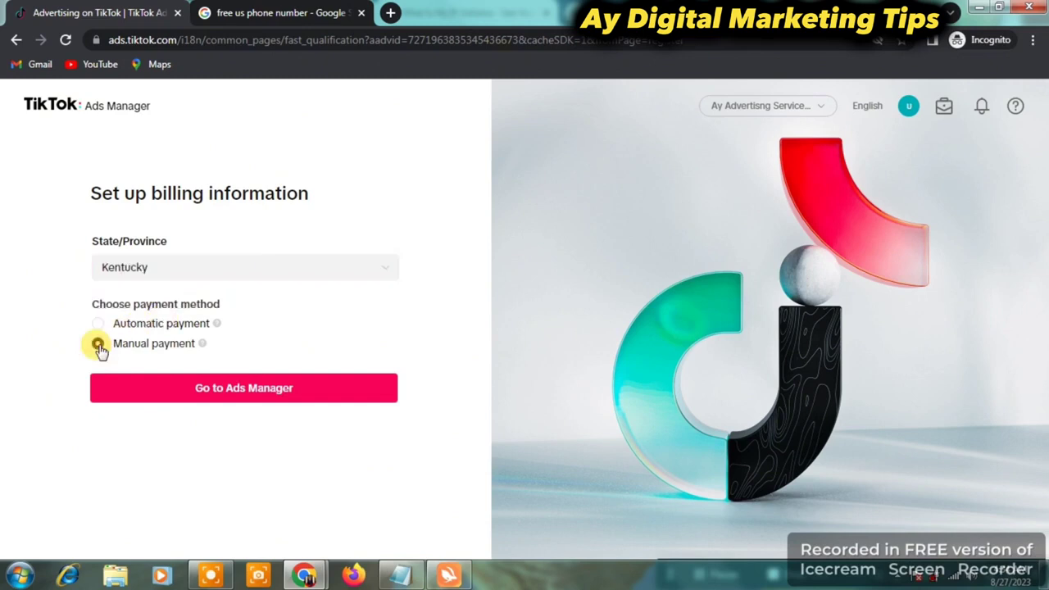
pyautogui.click(167, 398)
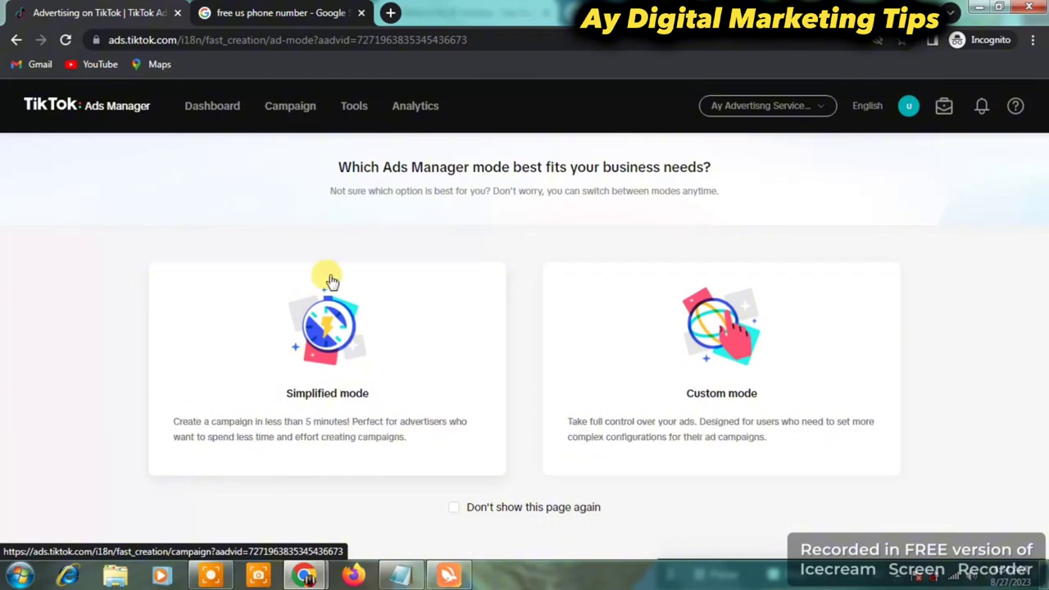
# Open the Ads Manager dashboard showing 0.00 USD and bring up the Tools menu
pyautogui.click(210, 118)
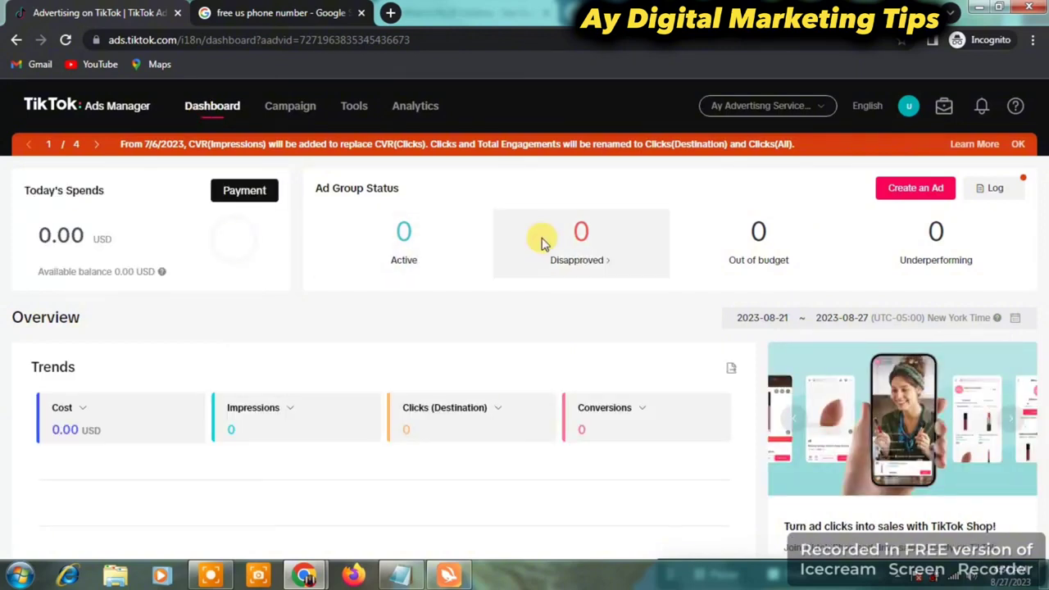
pyautogui.moveTo(347, 104)
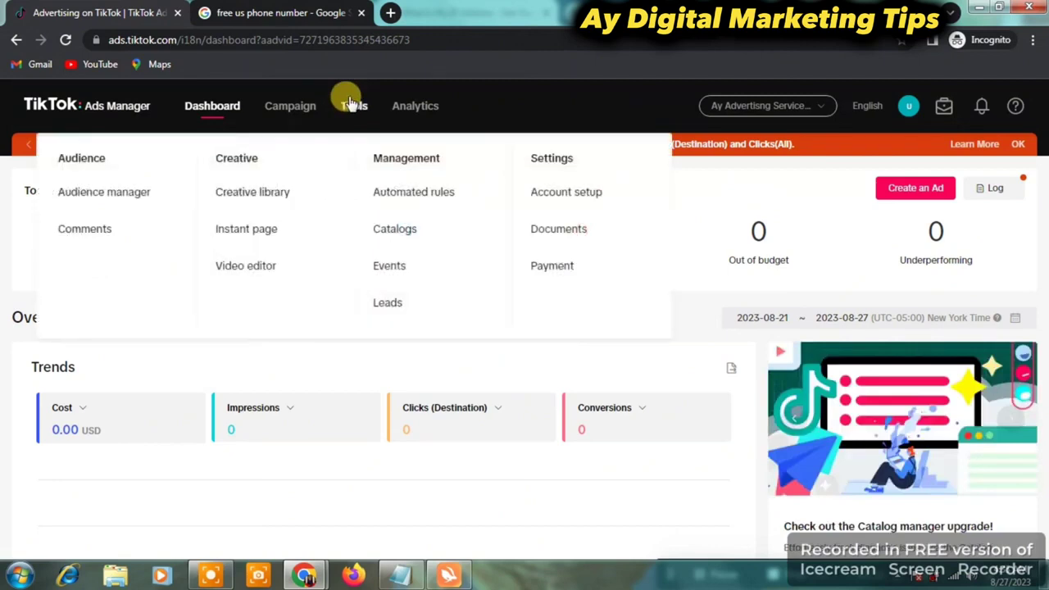
# From Tools > Payment, add a 10.00 USD balance without invoice details and continue
pyautogui.click(542, 273)
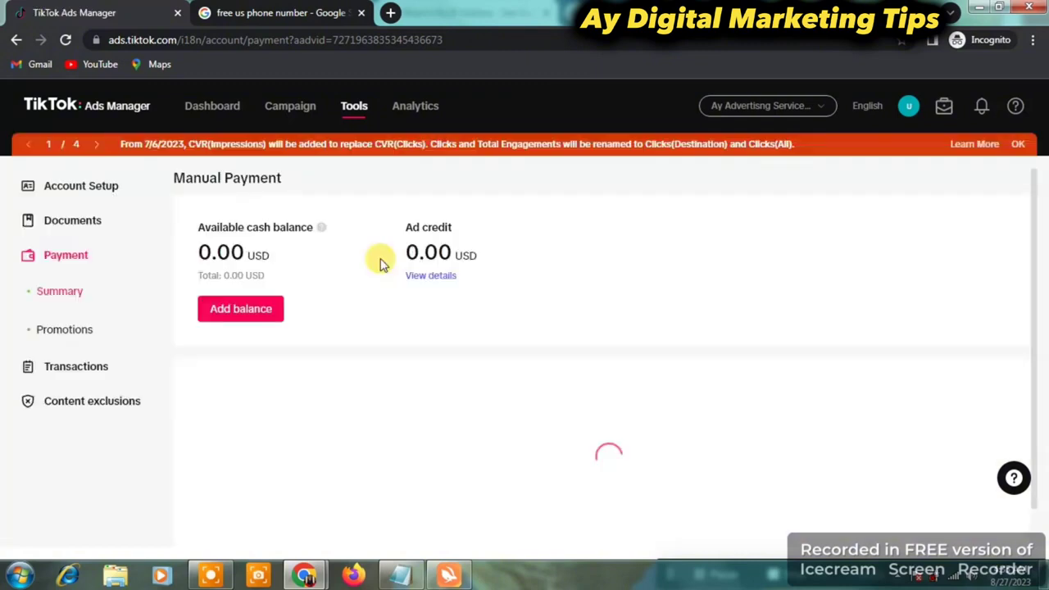
pyautogui.click(245, 310)
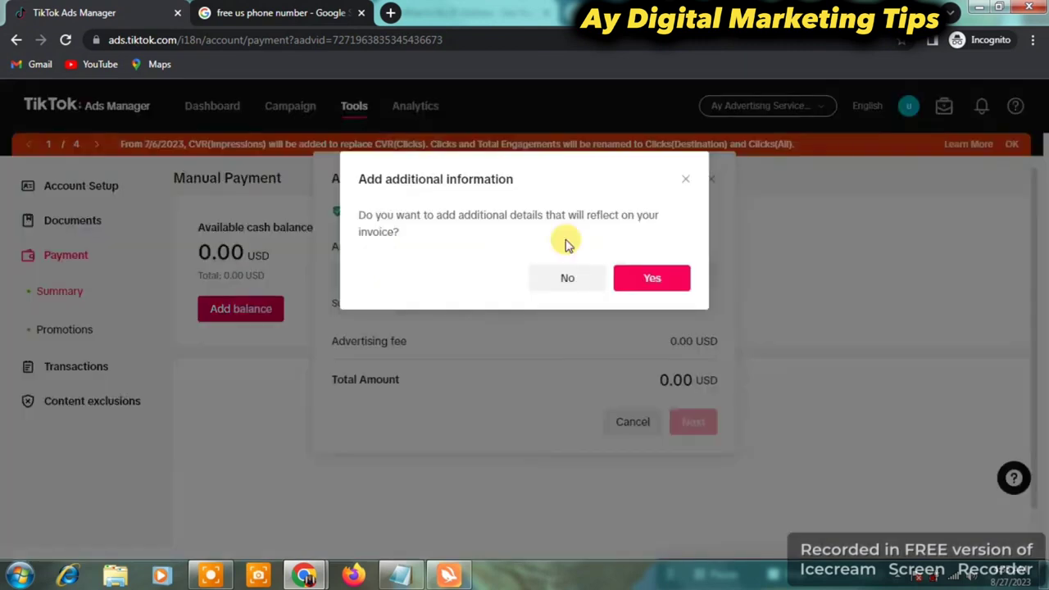
pyautogui.click(567, 279)
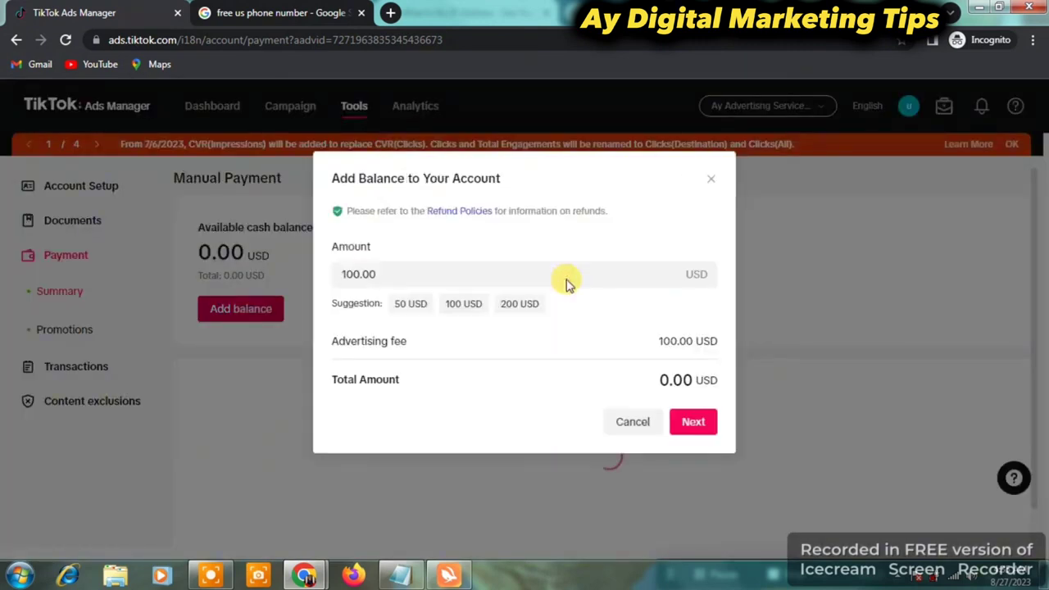
pyautogui.click(435, 279)
pyautogui.press('BackSpace')
pyautogui.press('BackSpace')
pyautogui.press('BackSpace')
pyautogui.press('BackSpace')
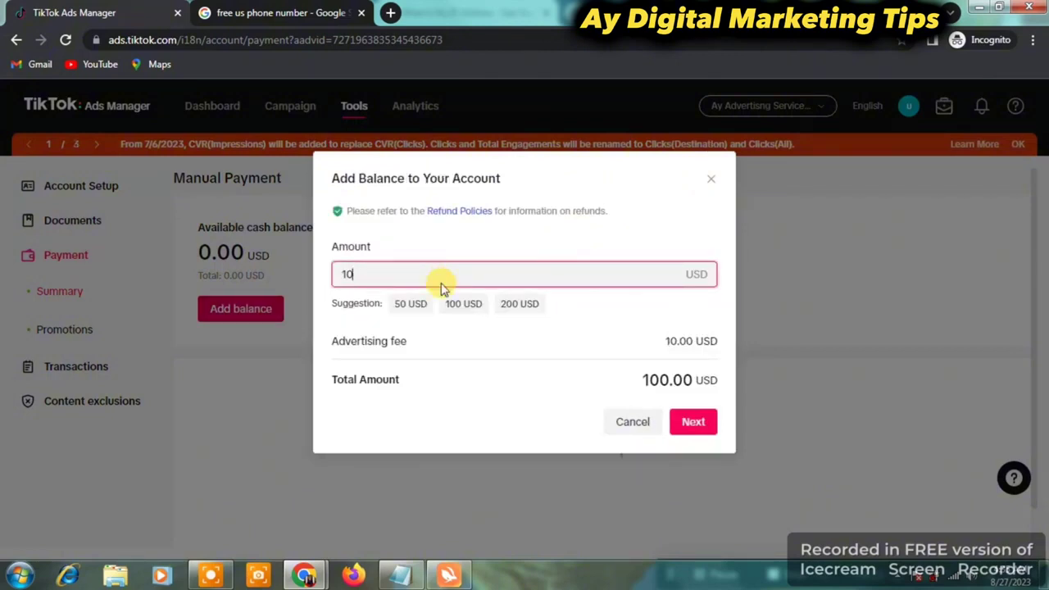
pyautogui.click(462, 331)
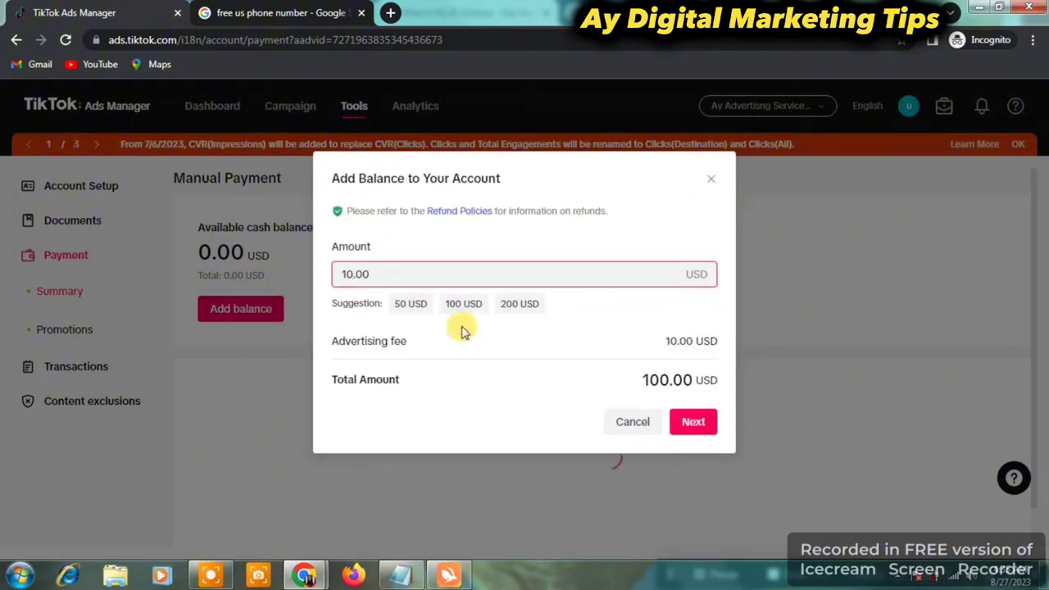
pyautogui.click(696, 423)
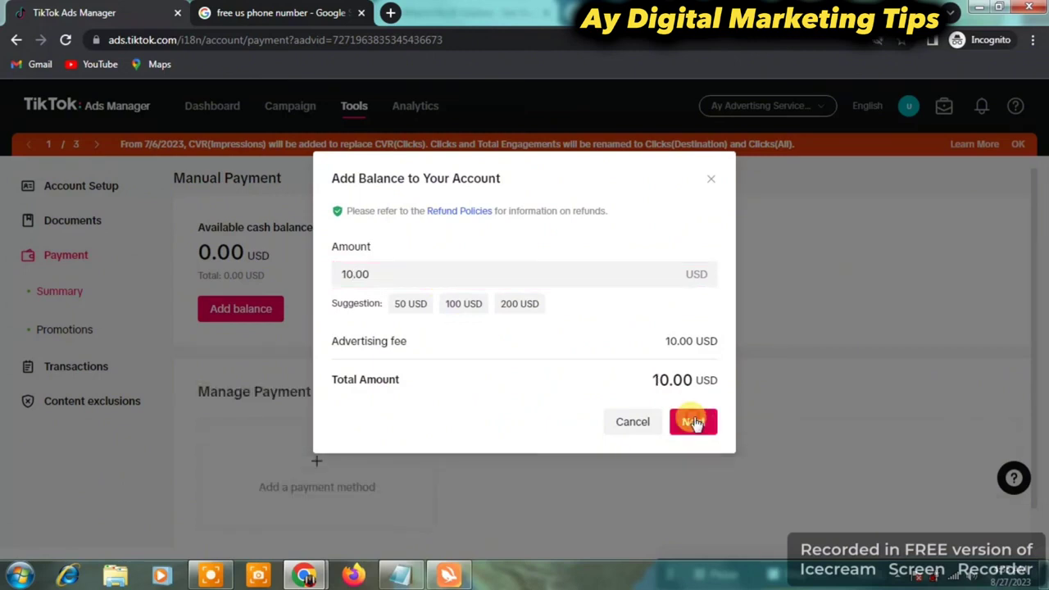
pyautogui.click(694, 422)
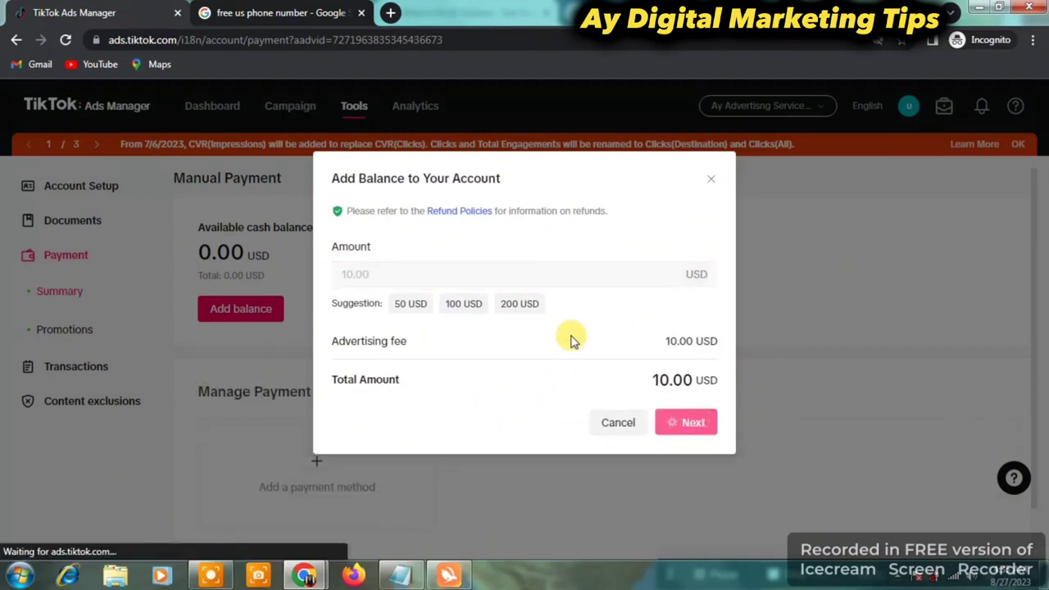